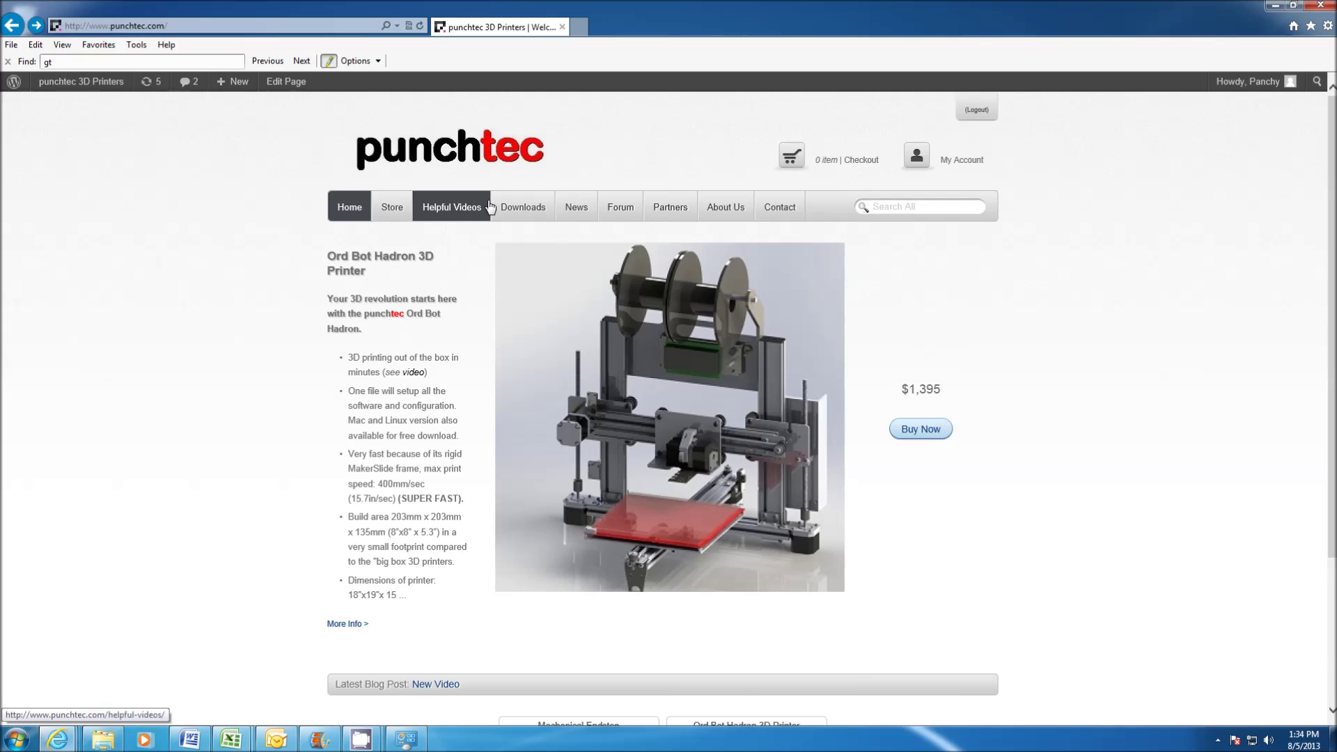
# - Go to the punchtec Downloads page and scroll to the Ord_Bot_Setup_v200.EXE software download
pyautogui.click(518, 207)
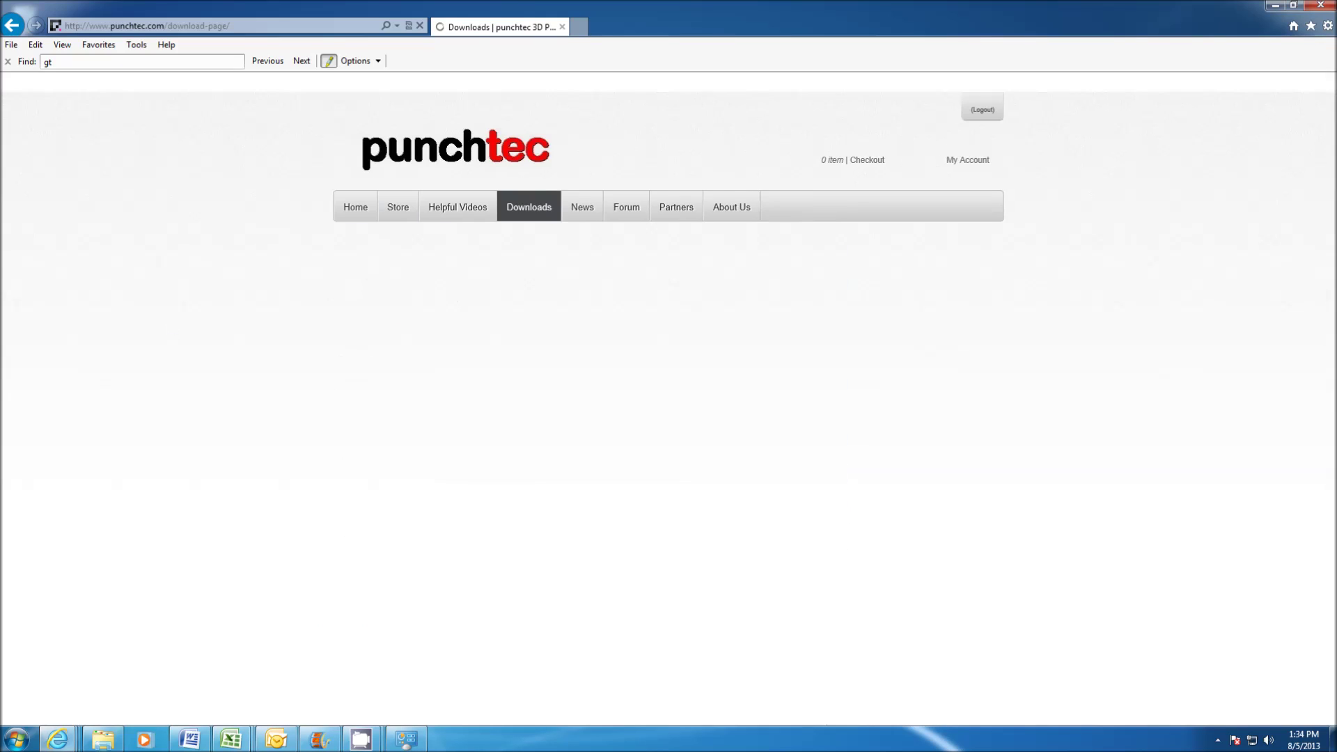
pyautogui.scroll(-2, 1103, 333)
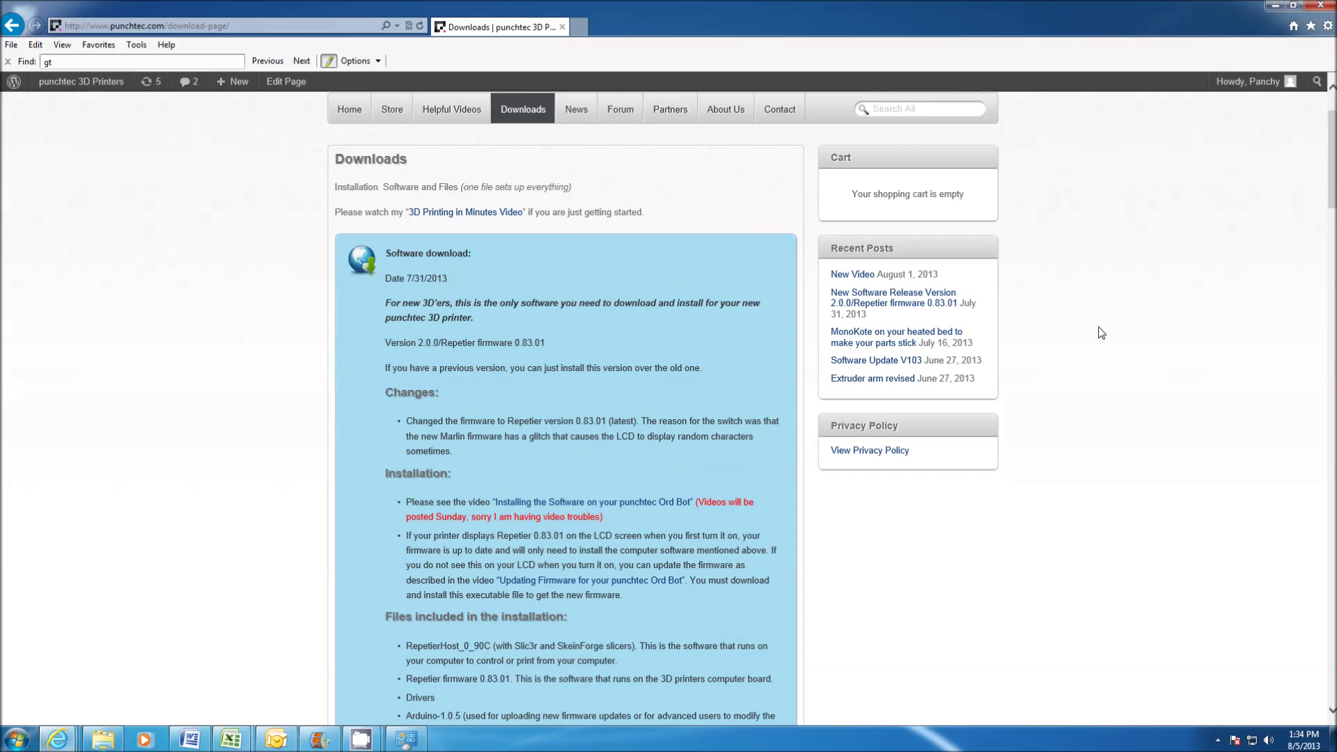
pyautogui.scroll(-2, 1103, 333)
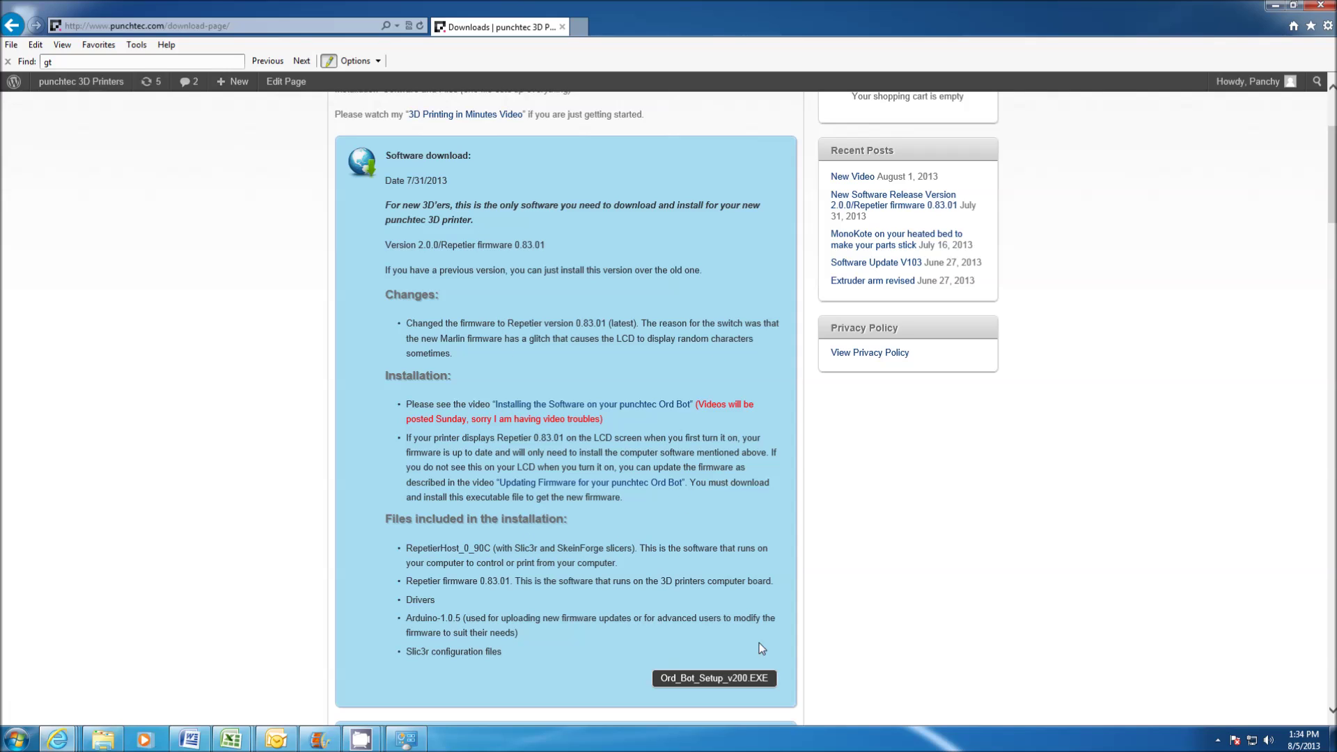
# - Download and run Ord_Bot_Setup_v200.EXE, overriding the SmartScreen warning with Run anyway
pyautogui.click(724, 686)
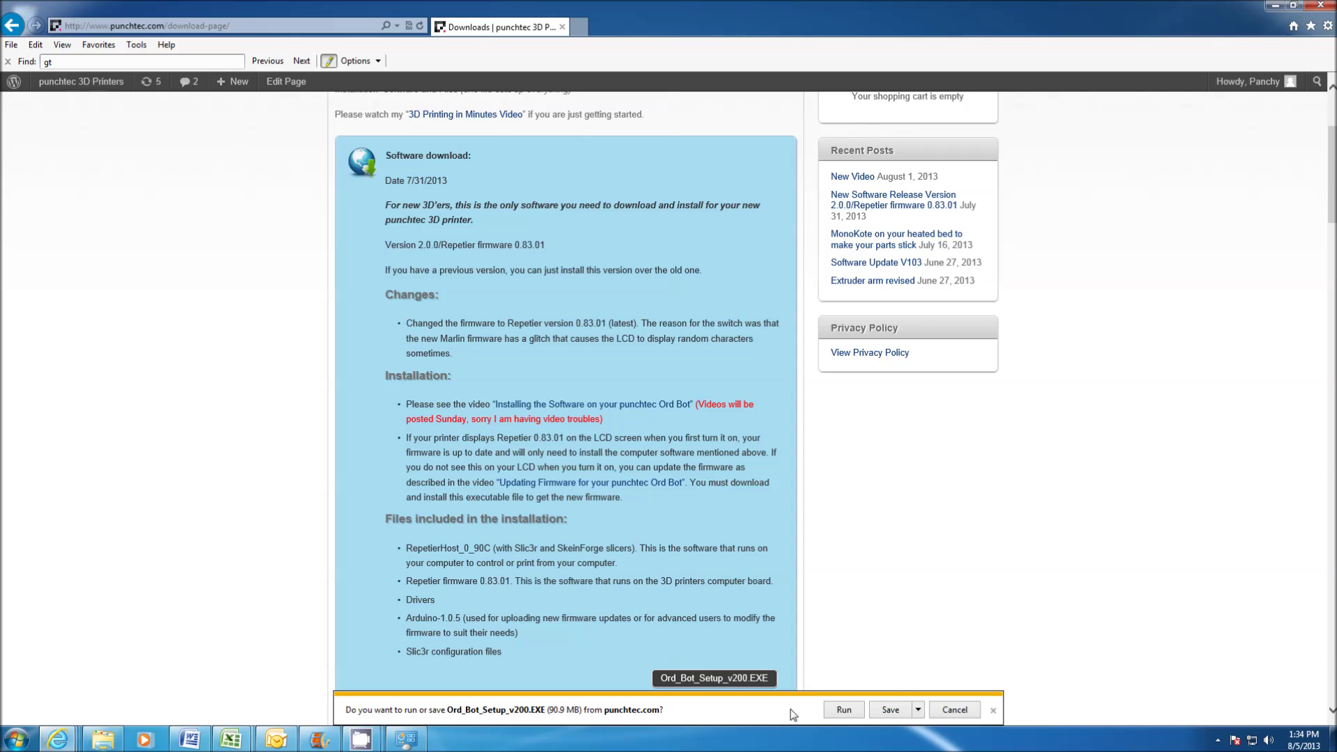
pyautogui.click(842, 709)
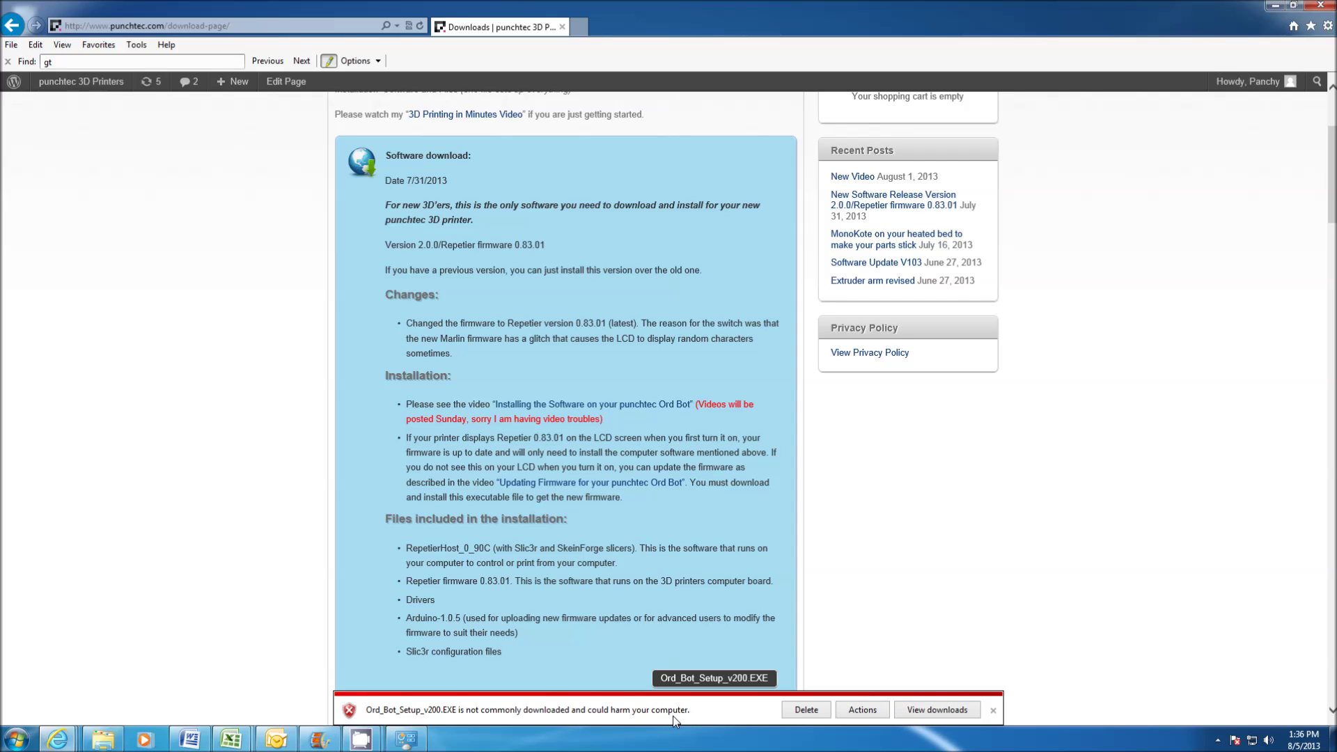
pyautogui.click(874, 706)
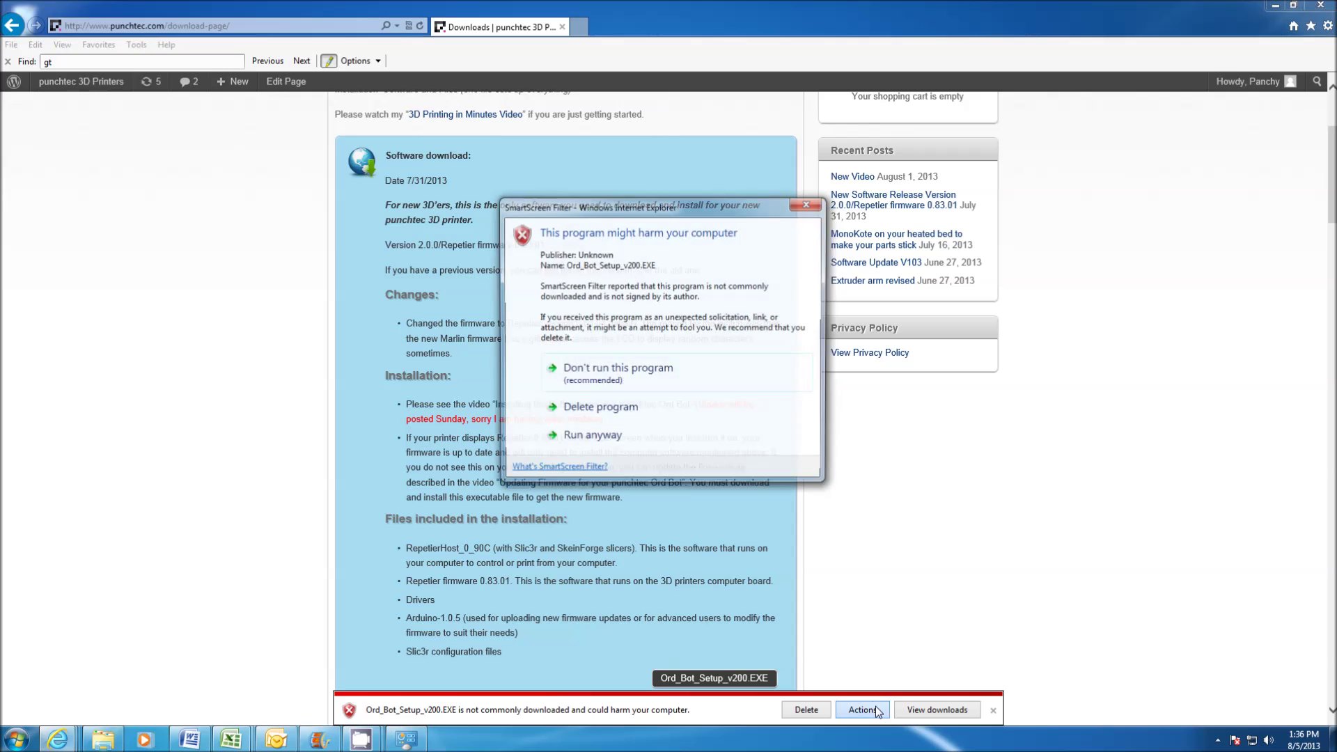
pyautogui.click(576, 440)
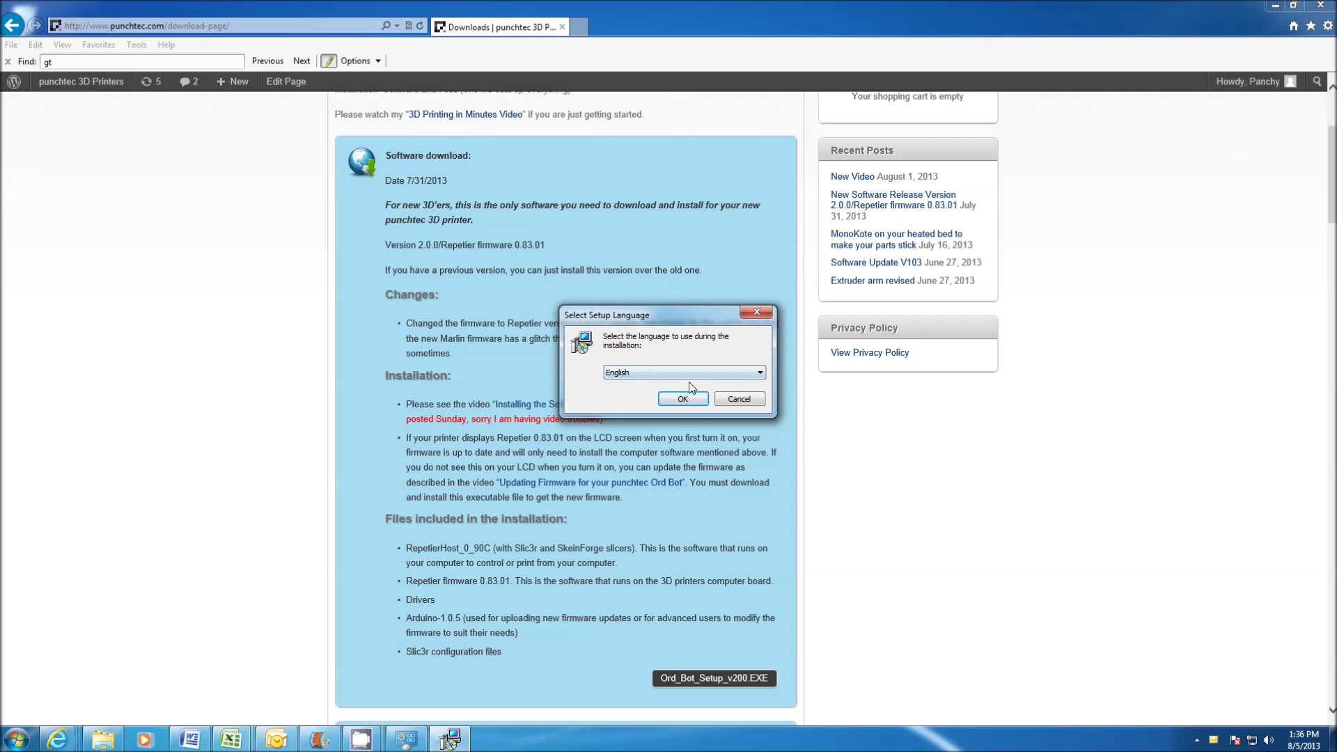
# - Choose English as the setup language and accept the Repetier-Host licence agreement
pyautogui.click(683, 400)
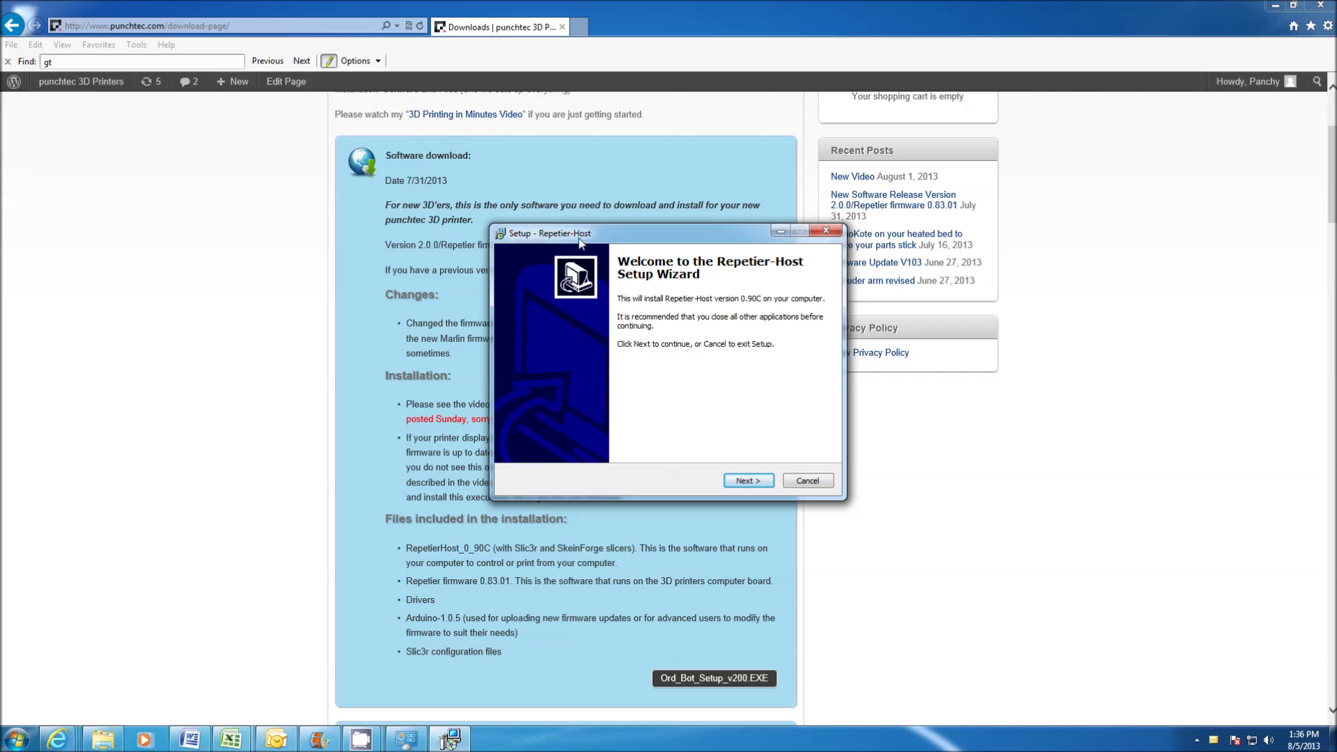
pyautogui.click(753, 481)
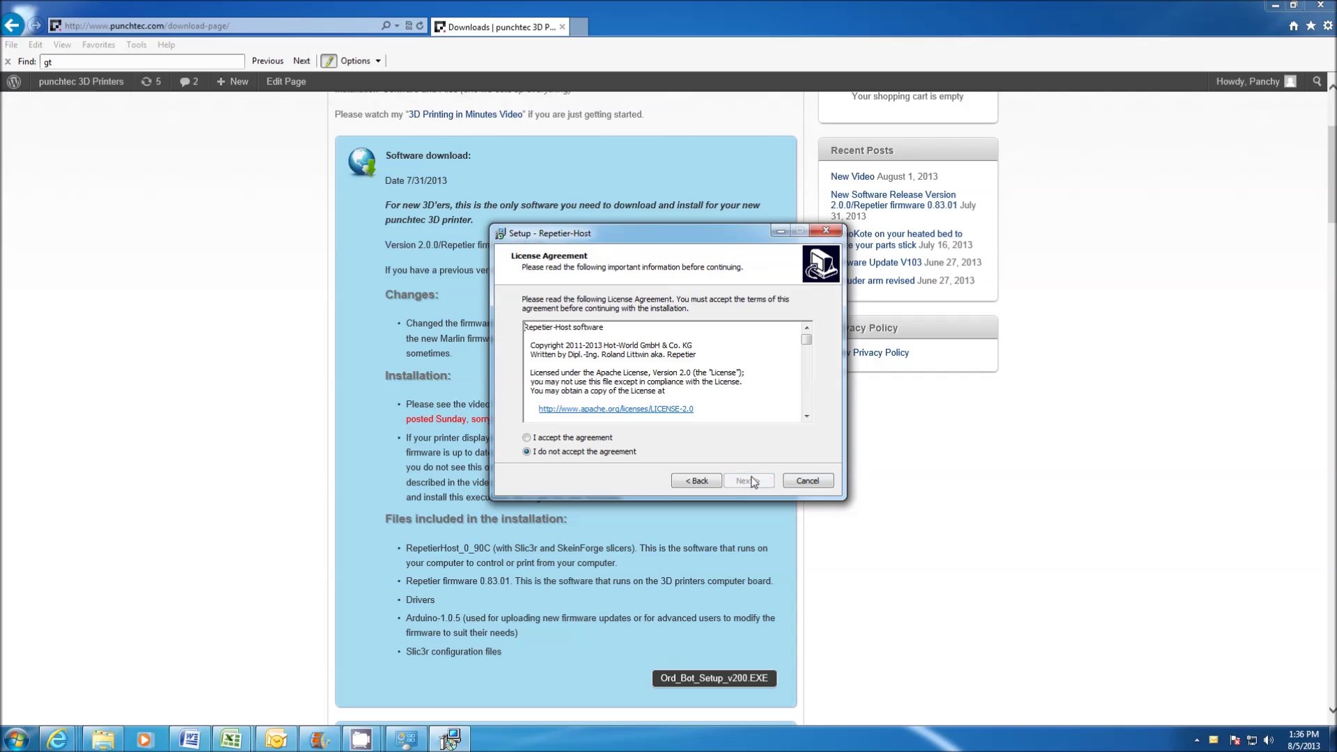
pyautogui.click(572, 439)
# - Keep the default install and Start Menu folders, skip the desktop icon, and start installing
pyautogui.click(748, 480)
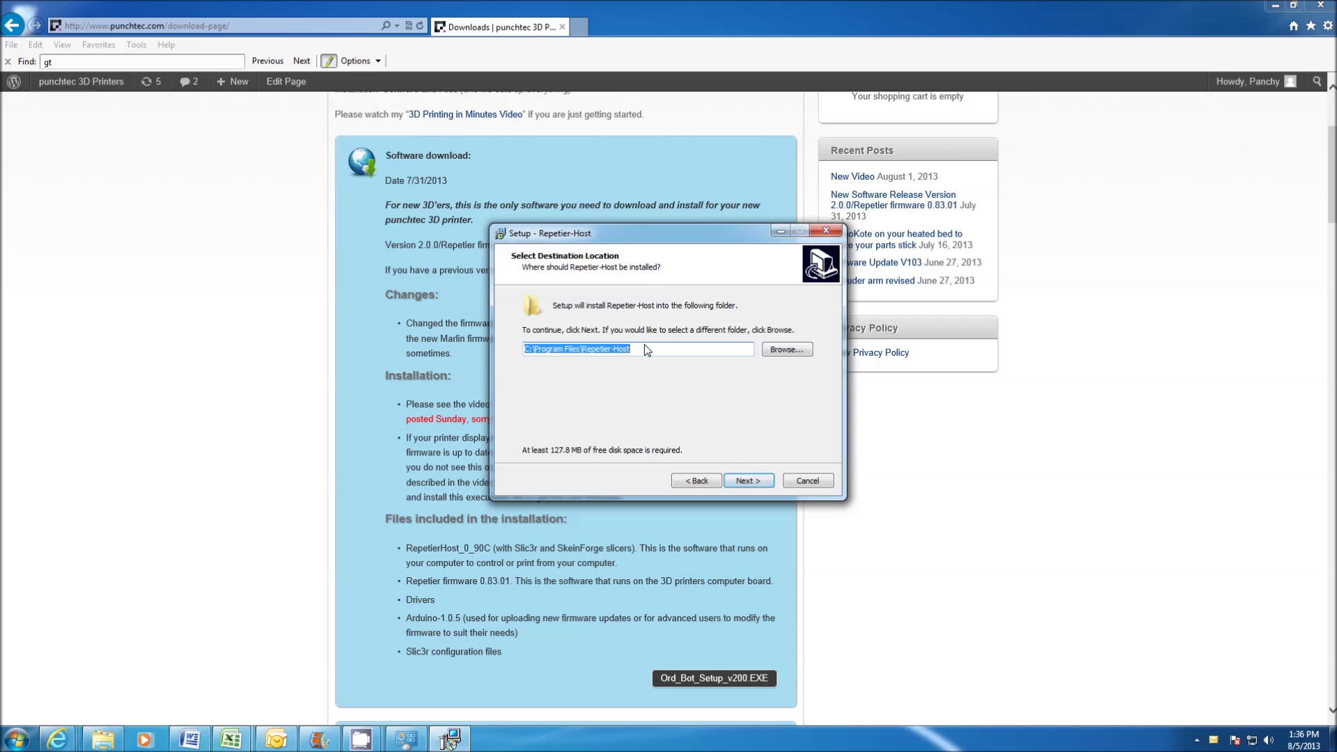
pyautogui.click(747, 481)
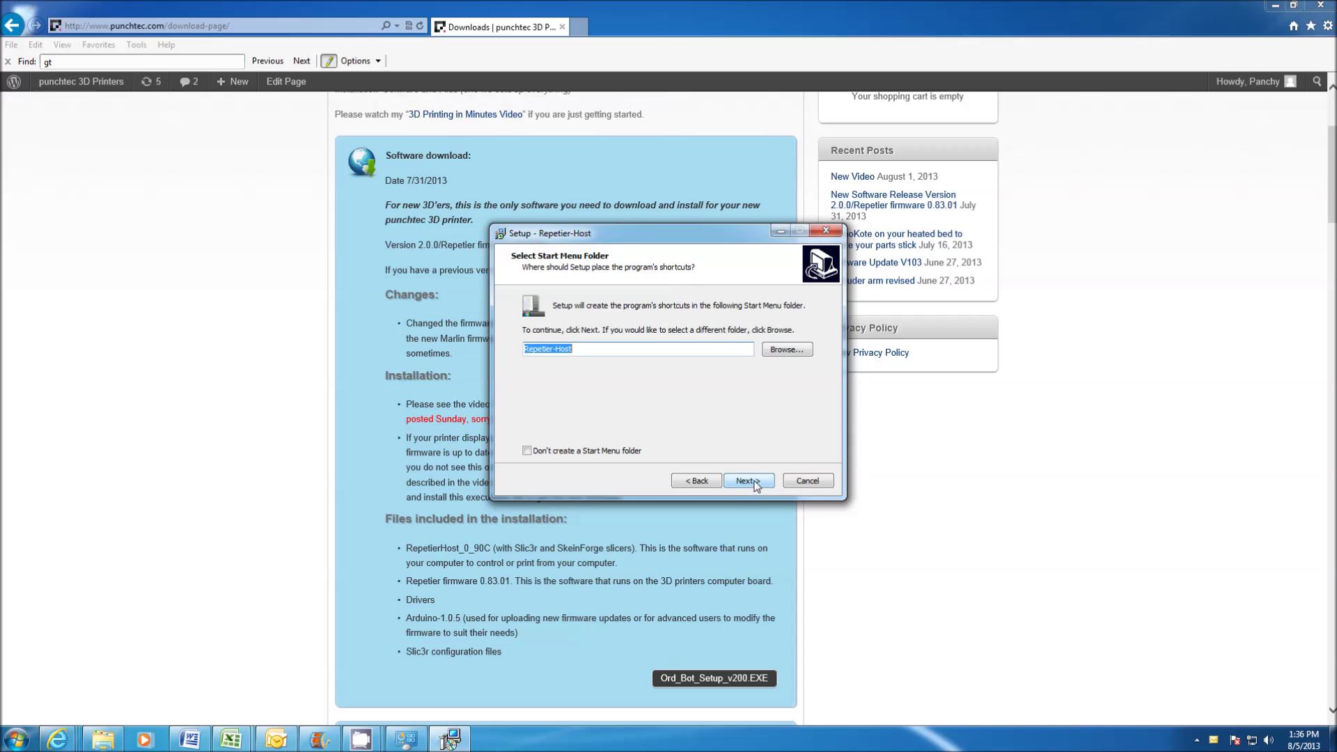
pyautogui.click(747, 481)
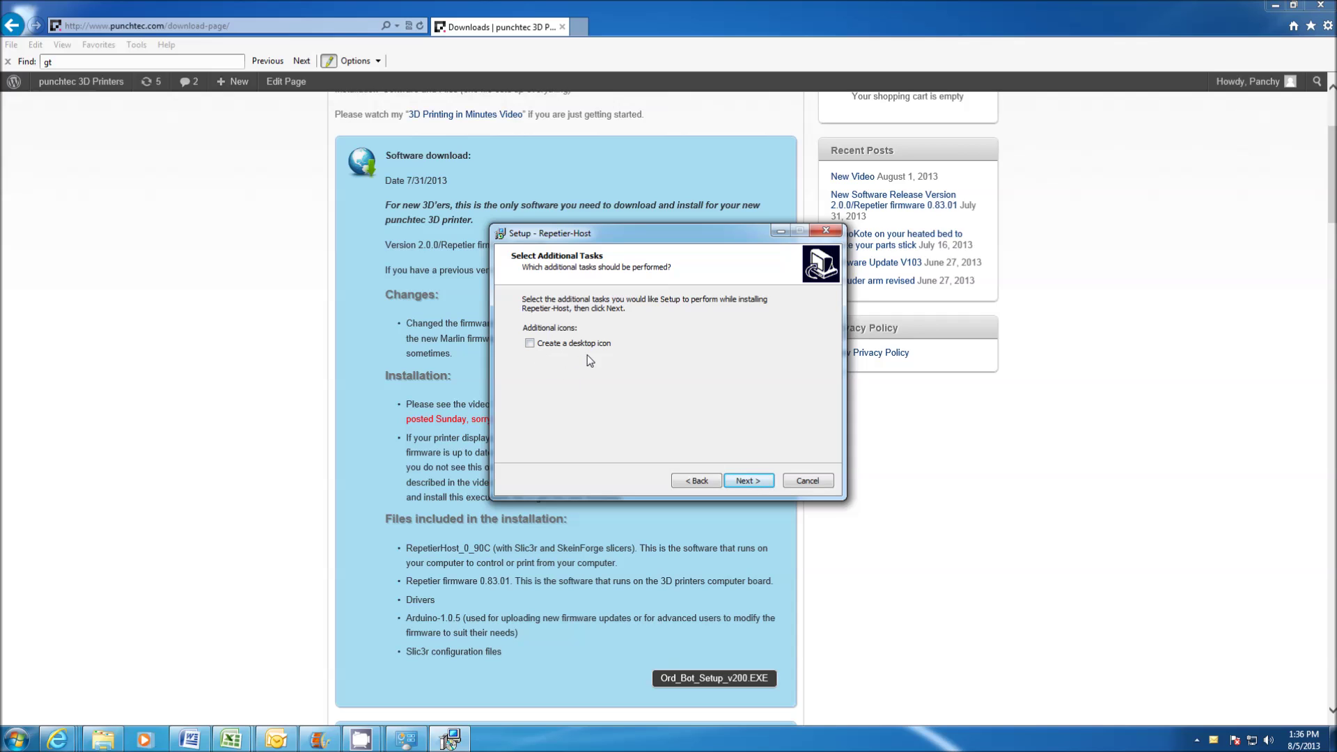
pyautogui.click(760, 485)
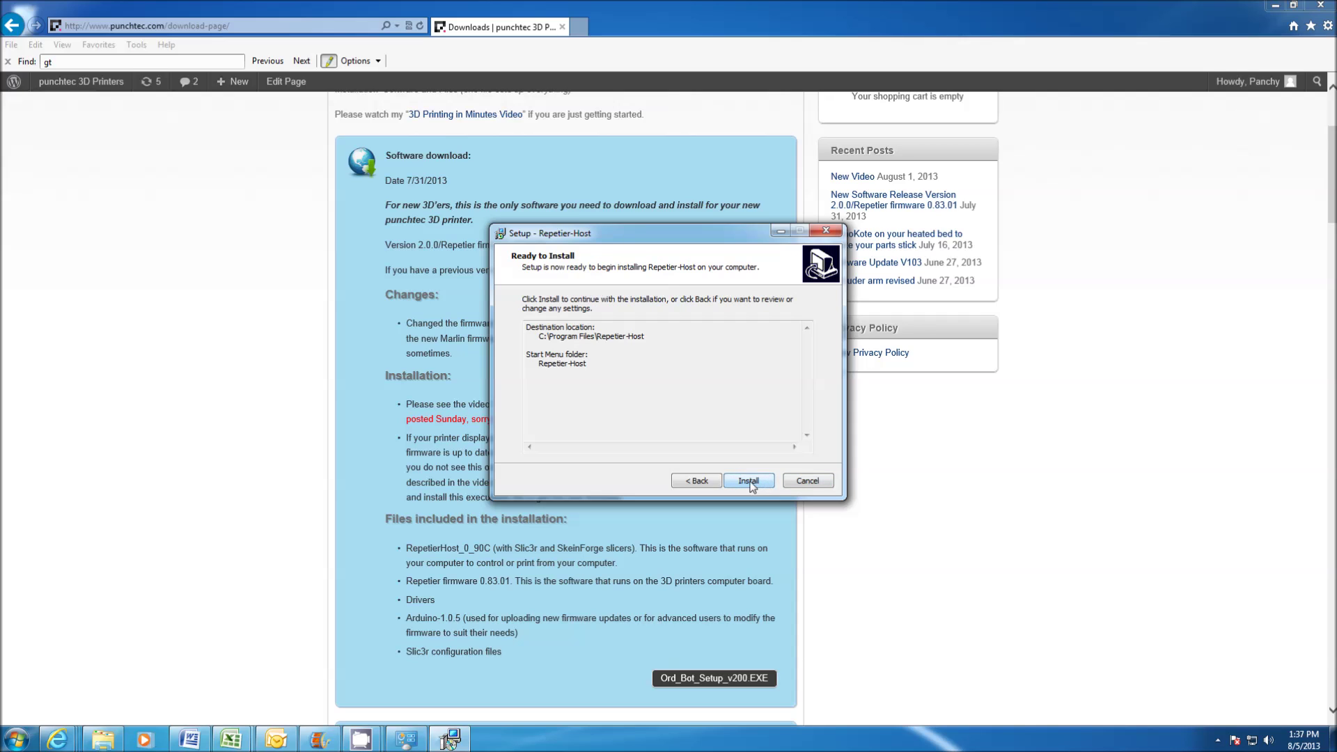
pyautogui.click(752, 483)
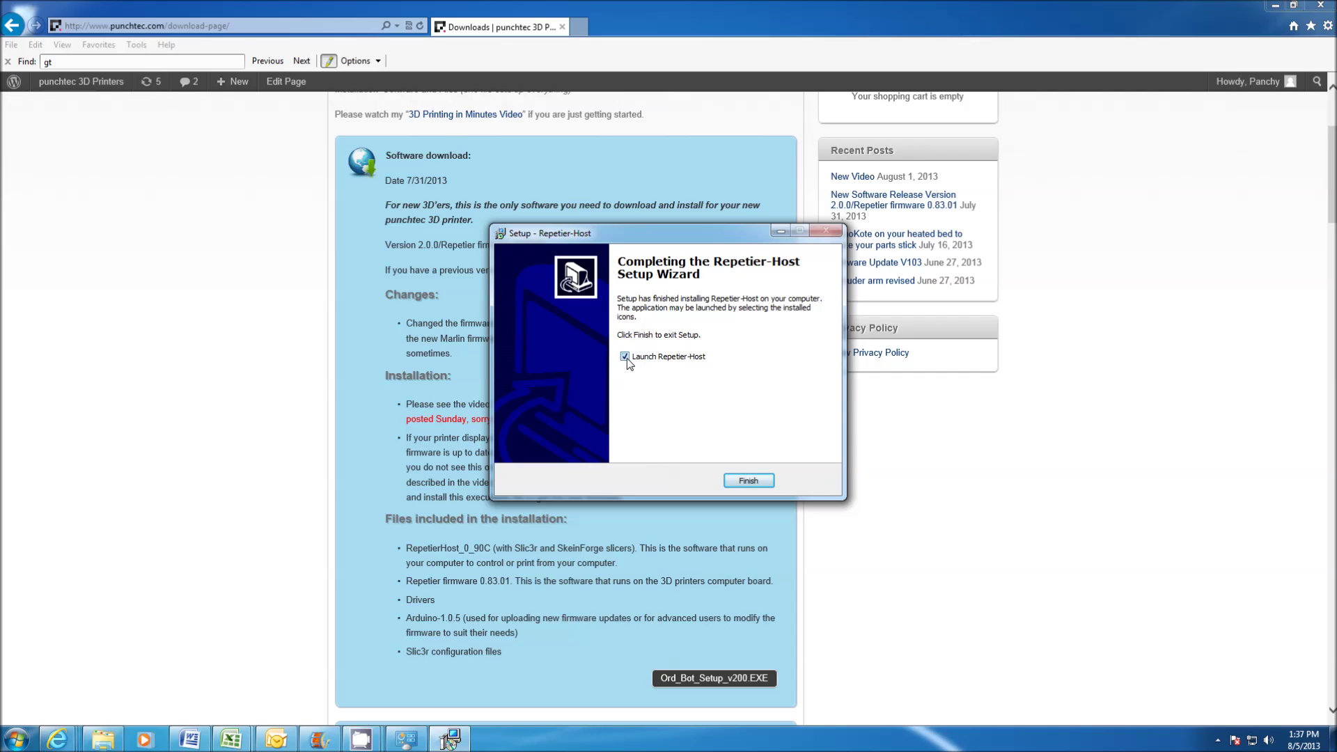
# - Untick launching Repetier-Host after setup and finish the Repetier-Host installer
pyautogui.click(626, 358)
pyautogui.click(747, 482)
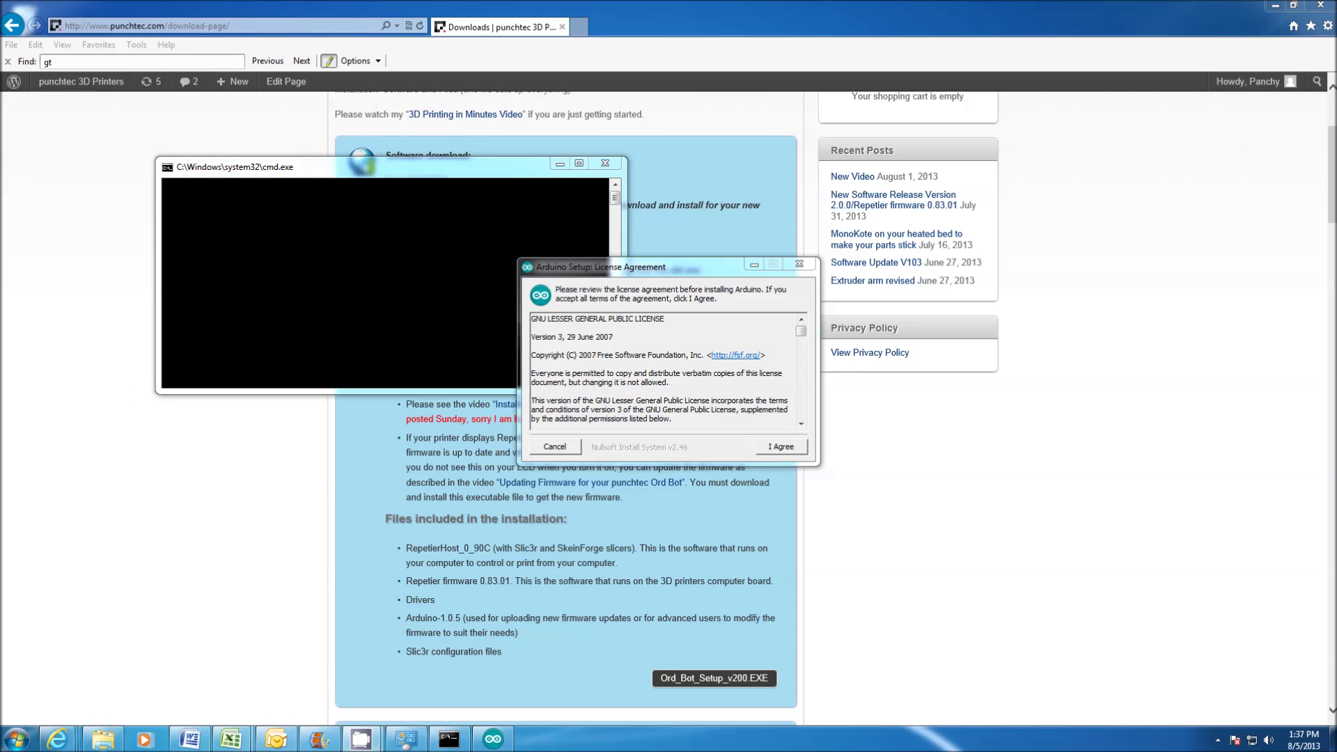
# - Accept the Arduino GNU licence and install with default components and folder
pyautogui.click(668, 274)
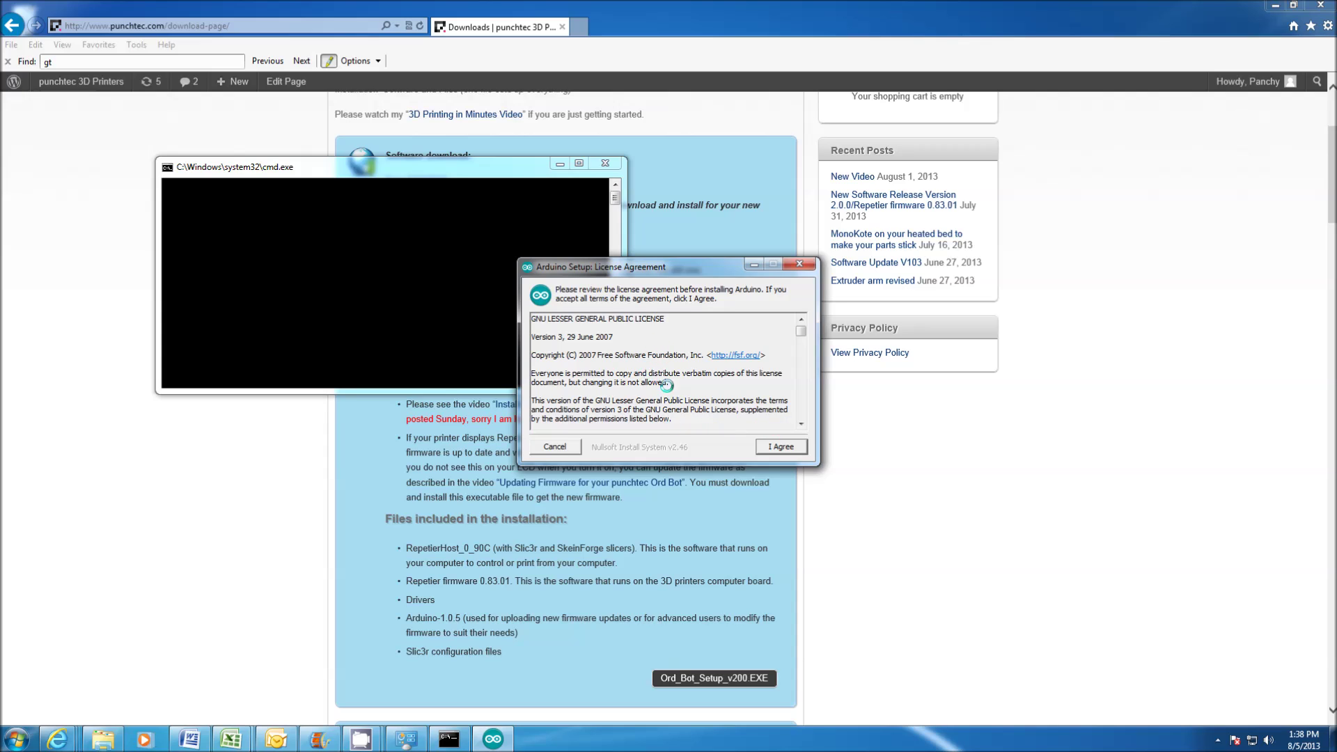
pyautogui.click(775, 451)
pyautogui.click(777, 447)
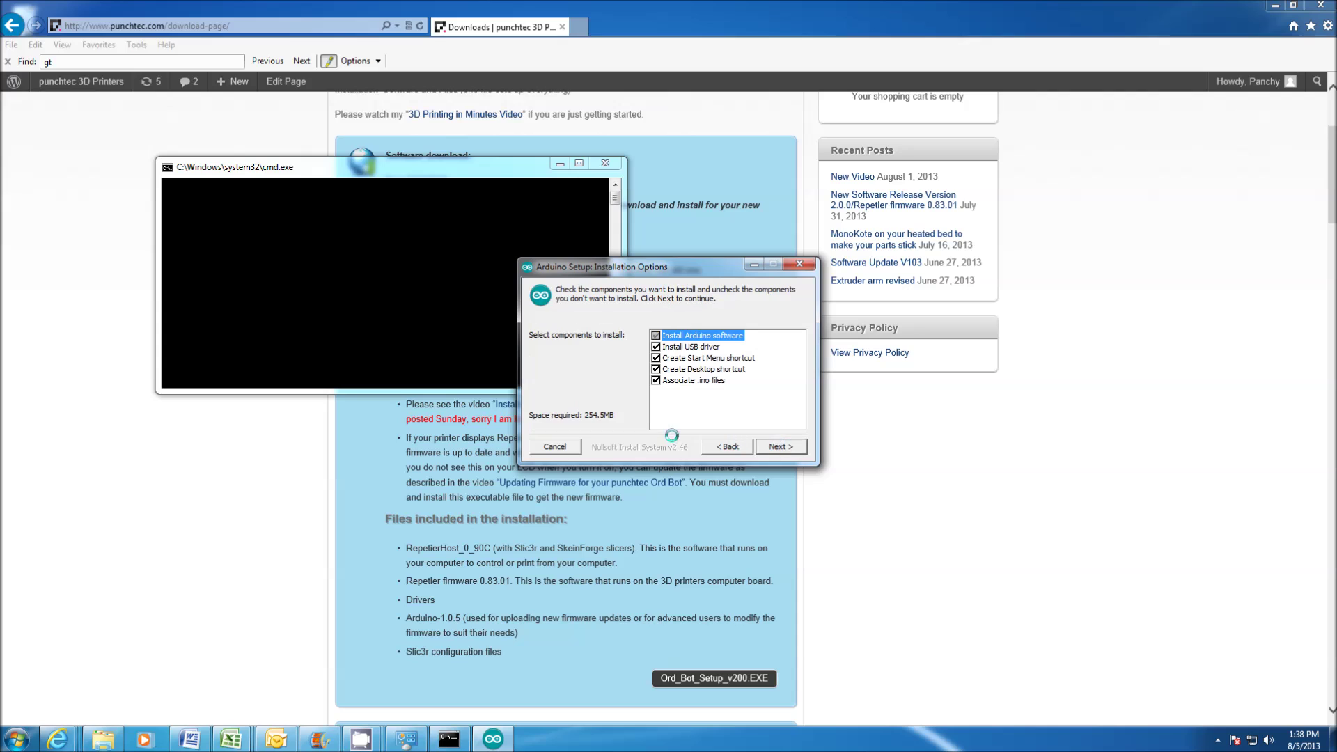
pyautogui.click(783, 444)
pyautogui.click(783, 444)
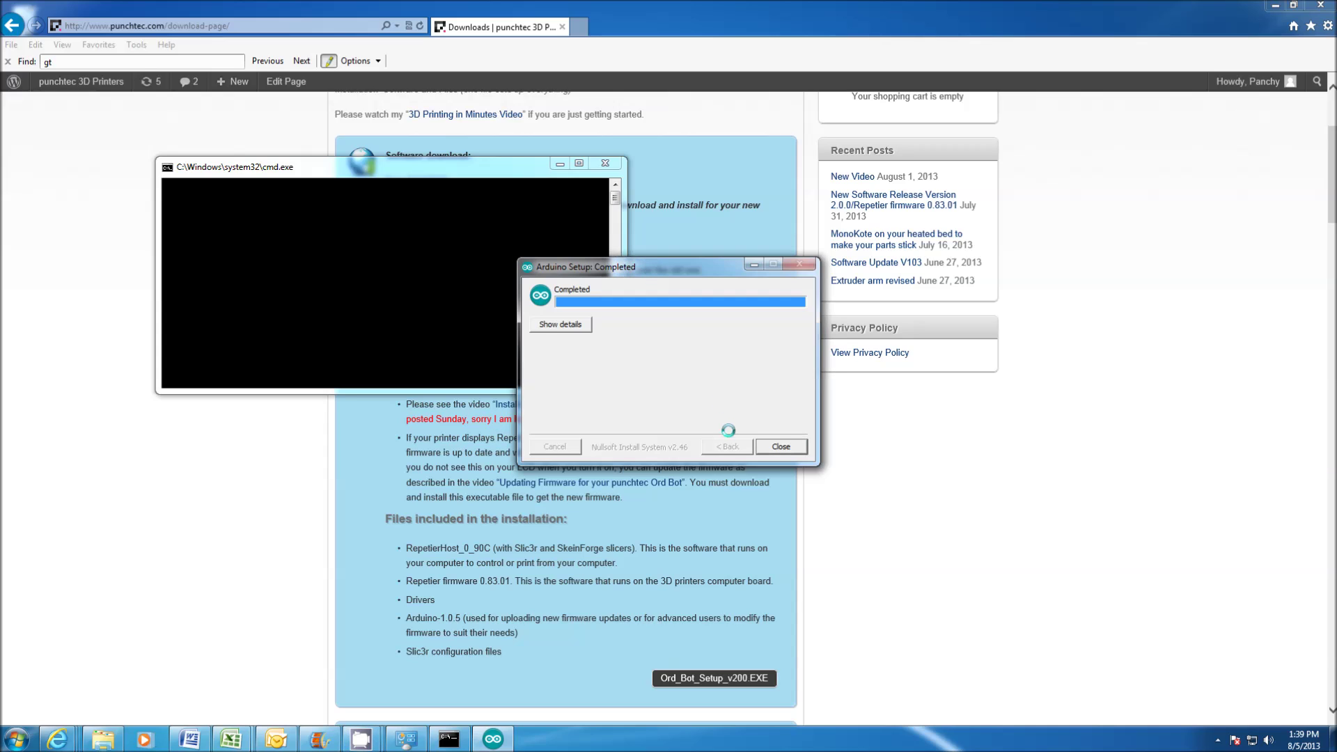
# - Close Arduino Setup once its installation reaches Completed
pyautogui.click(777, 445)
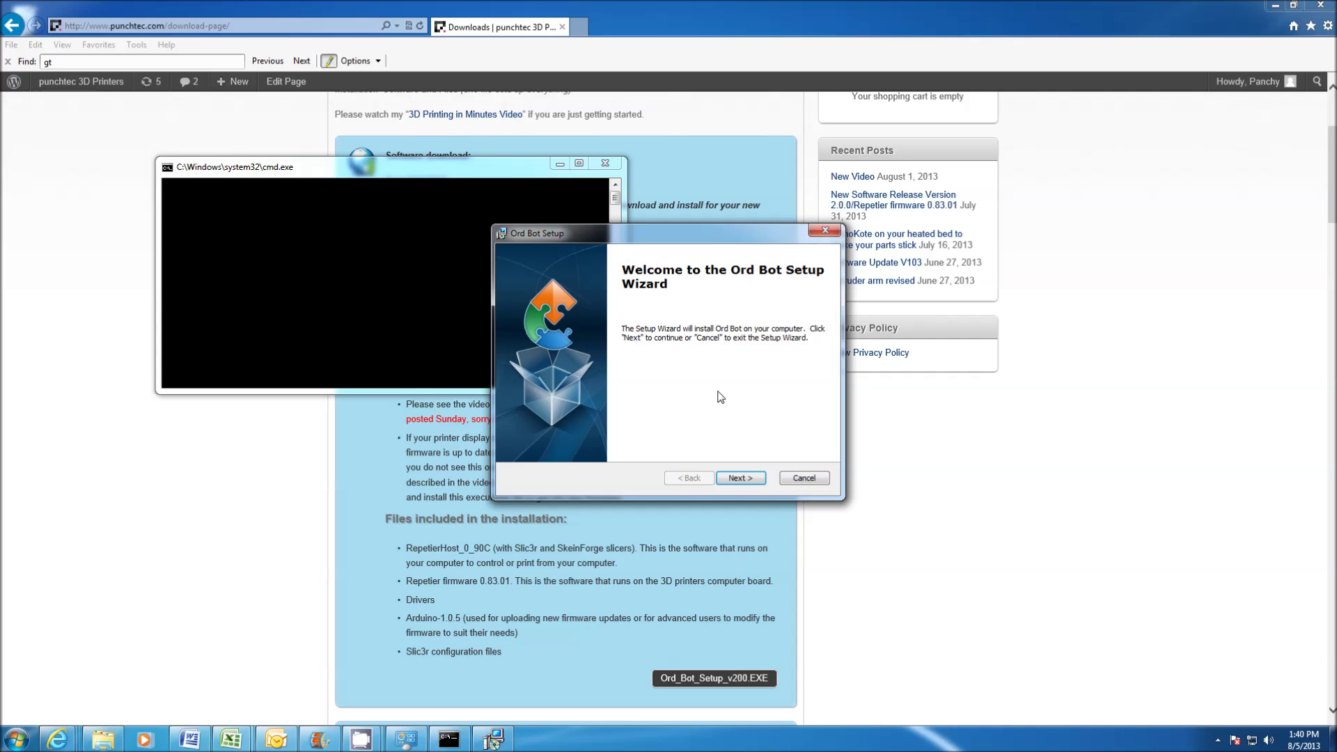
# - Install Ord Bot through its setup wizard, finish, and dismiss the punchtec thank-you message
pyautogui.click(742, 479)
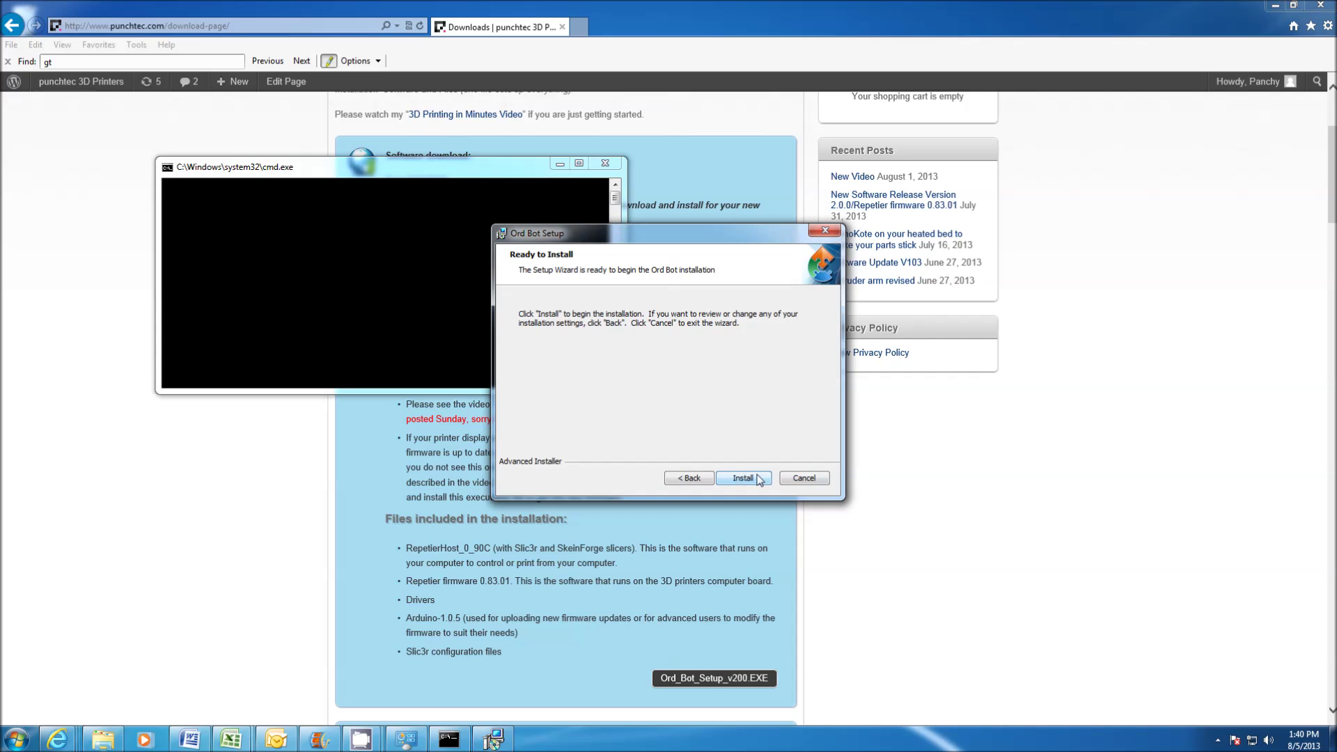
pyautogui.click(749, 480)
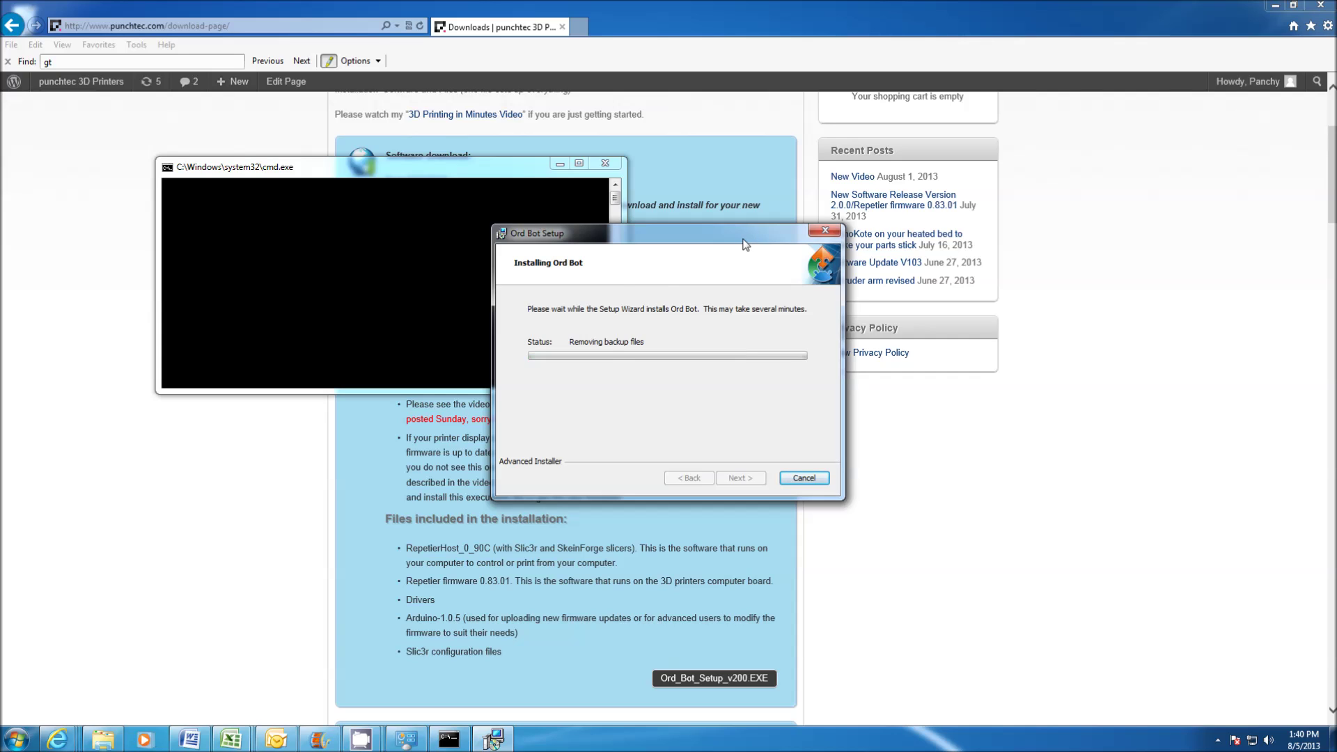
pyautogui.click(741, 476)
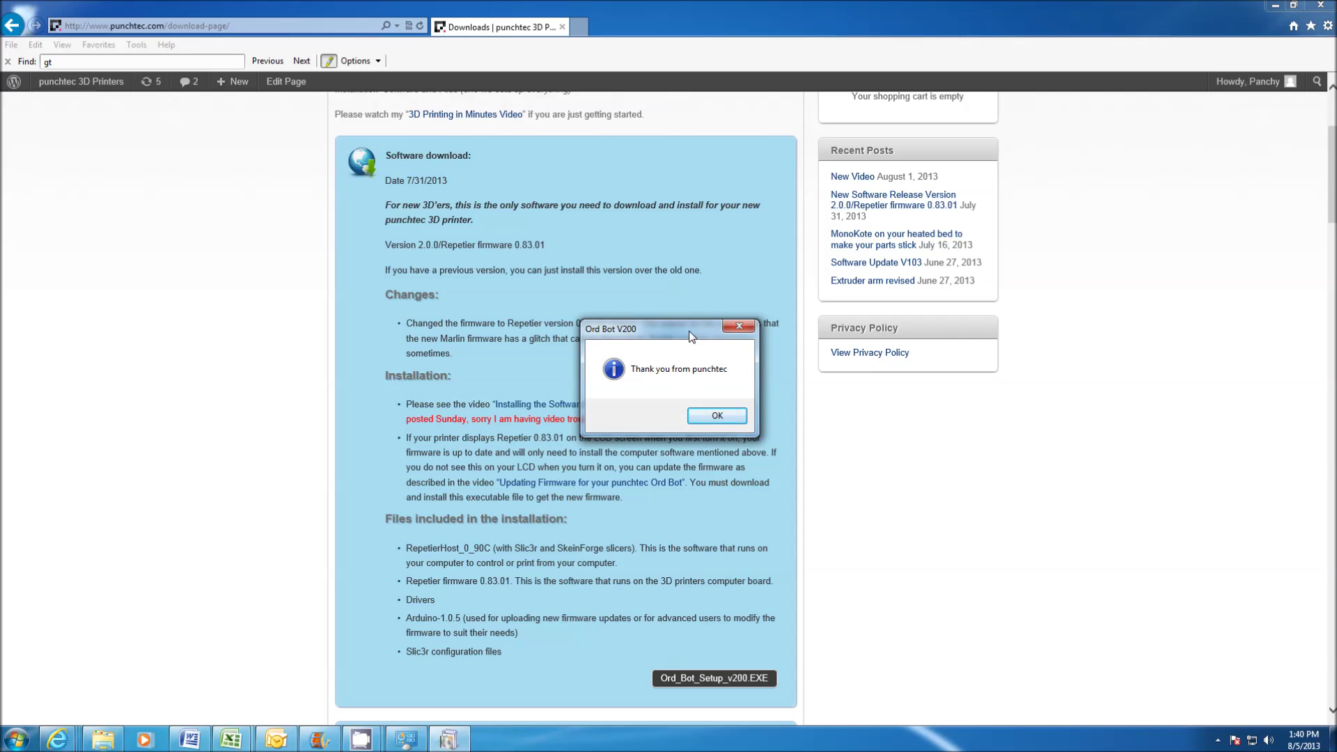
pyautogui.click(707, 417)
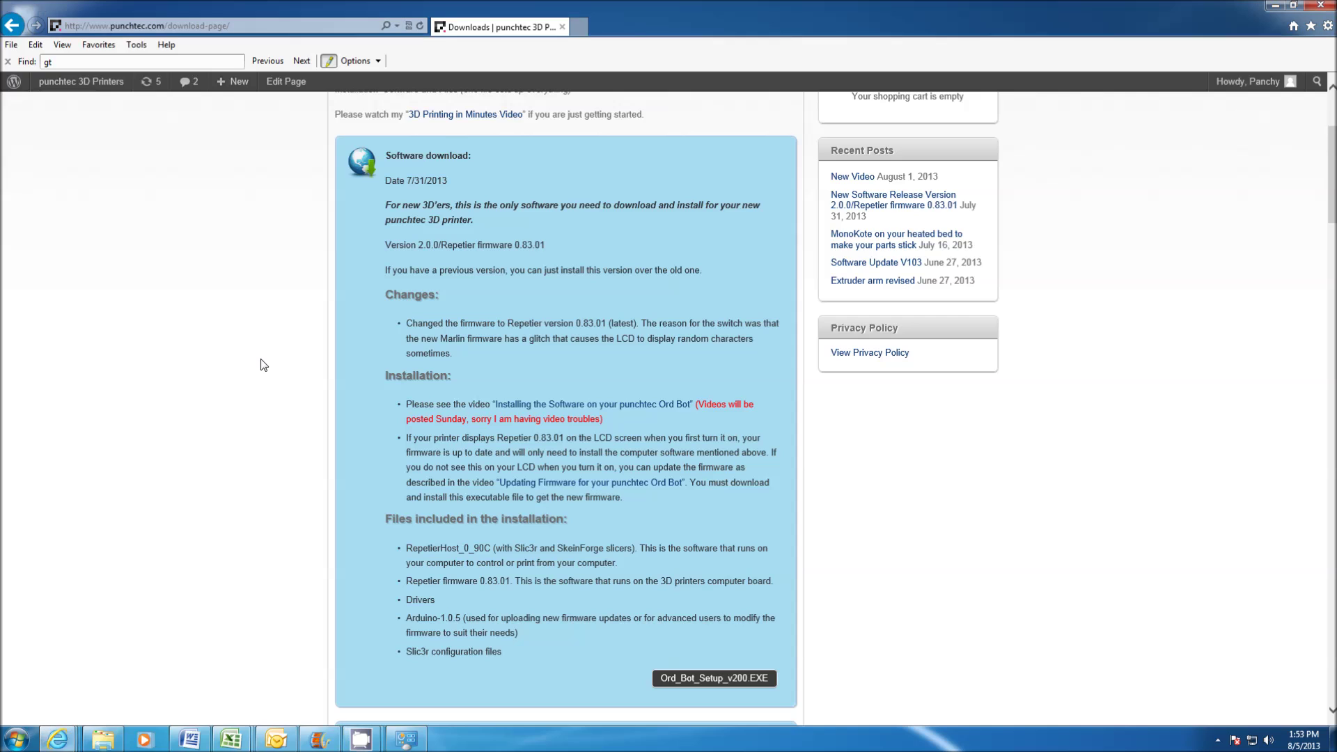
pyautogui.click(21, 742)
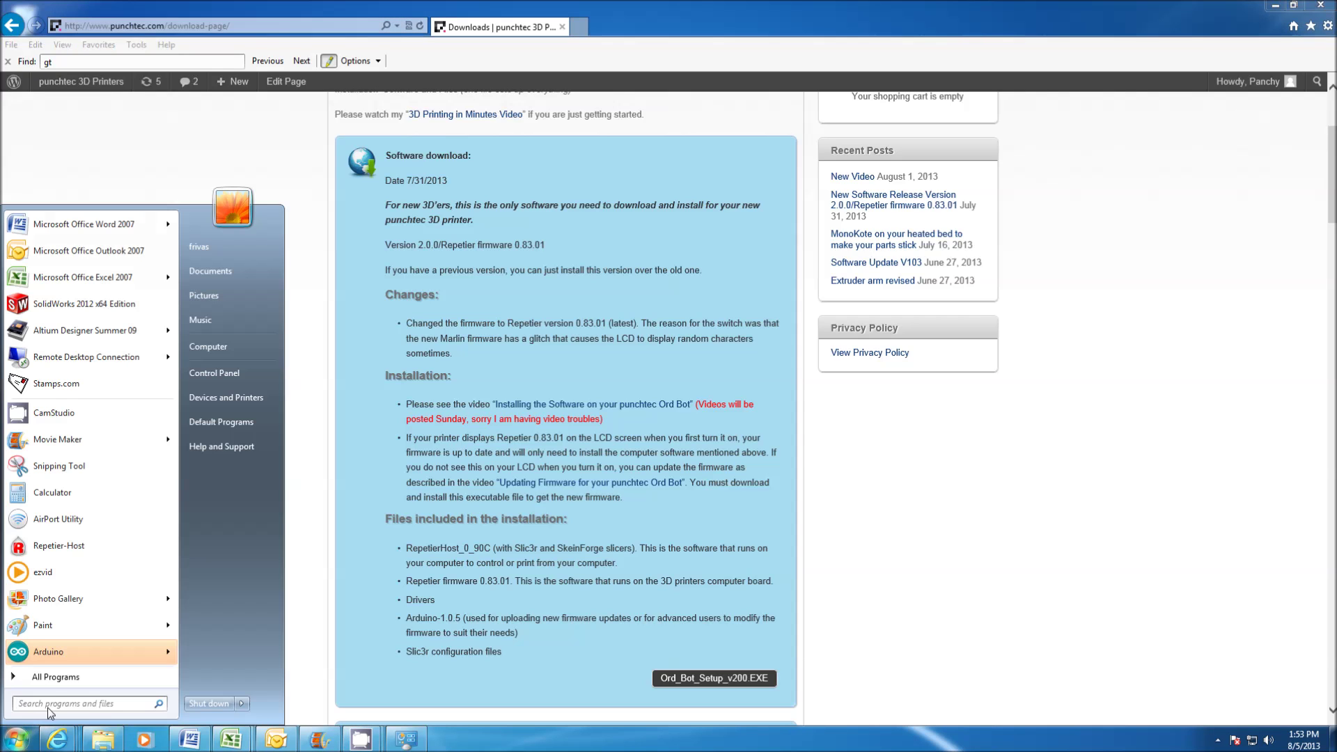
# - Launch Repetier-Host from the punchtec group under Start > All Programs
pyautogui.click(55, 677)
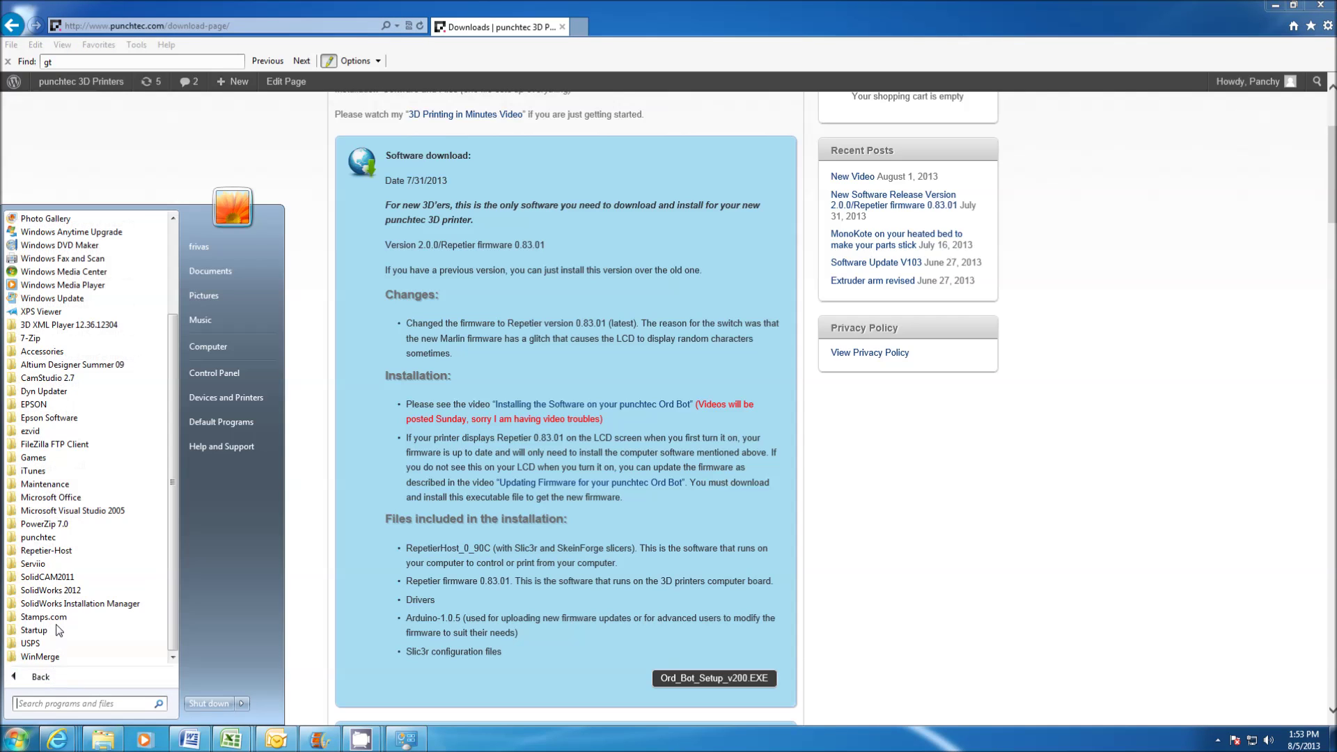
pyautogui.click(38, 540)
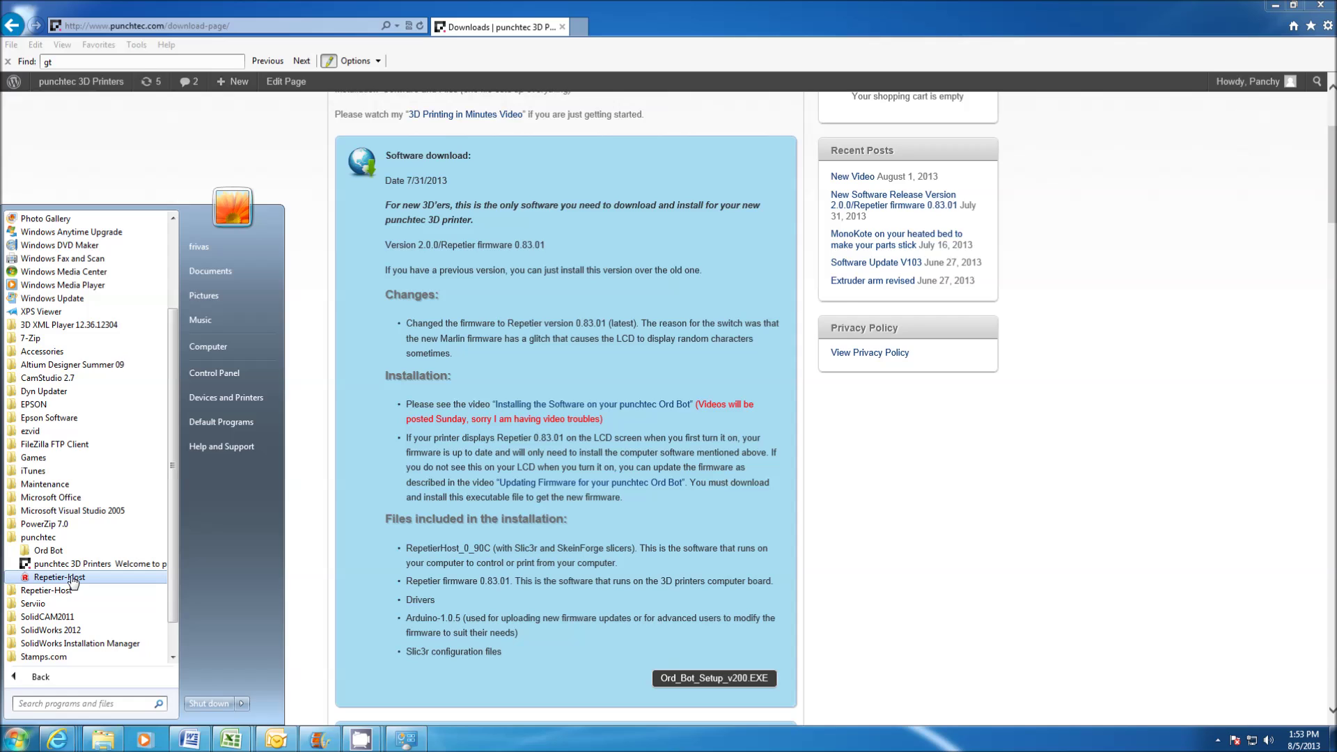
pyautogui.click(73, 578)
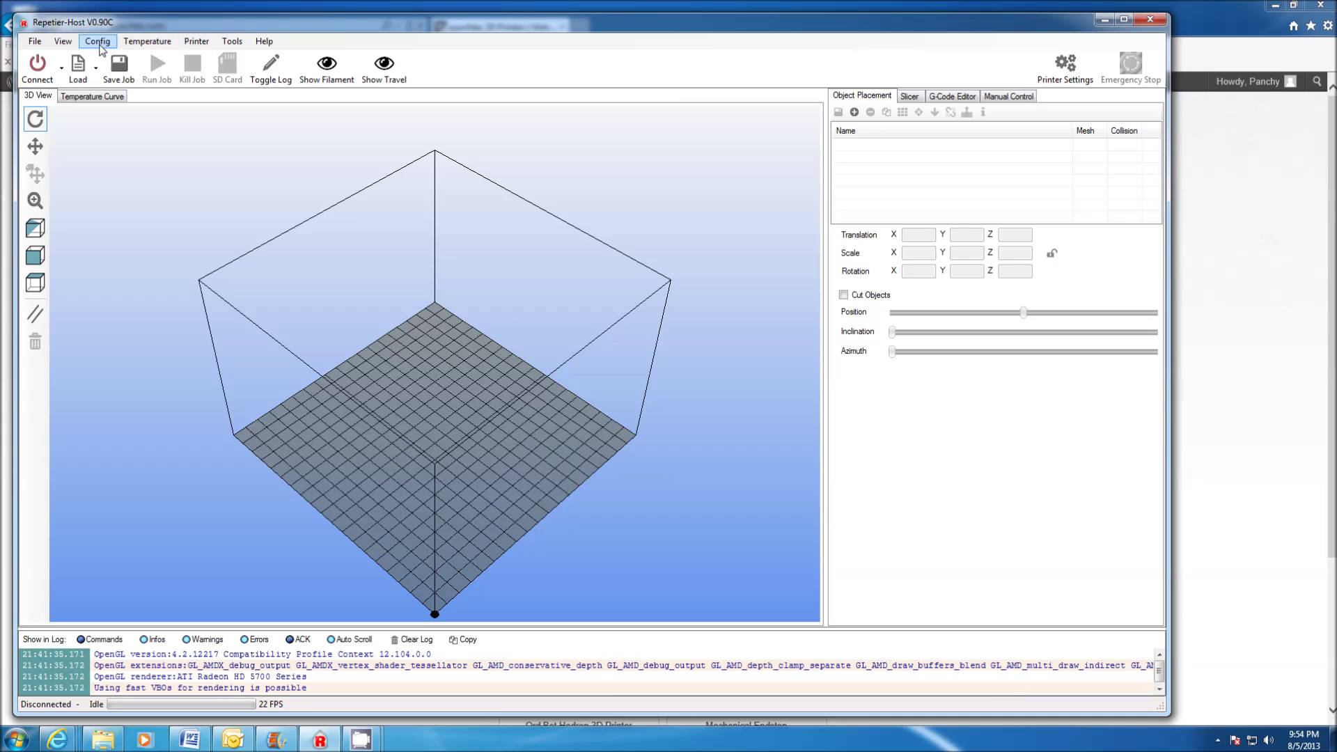
# - Set the Ord Bot printer port to COM4 in Config > Printer Settings and save
pyautogui.click(100, 46)
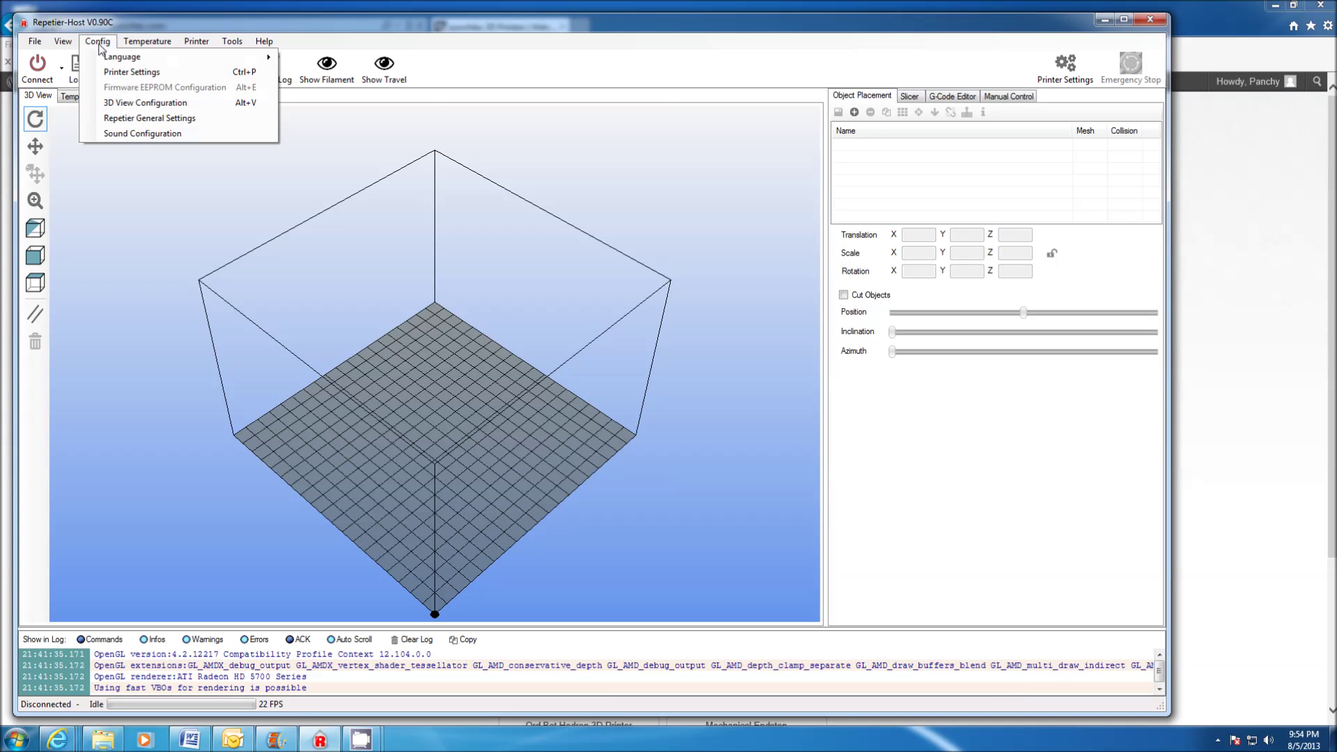
pyautogui.click(159, 72)
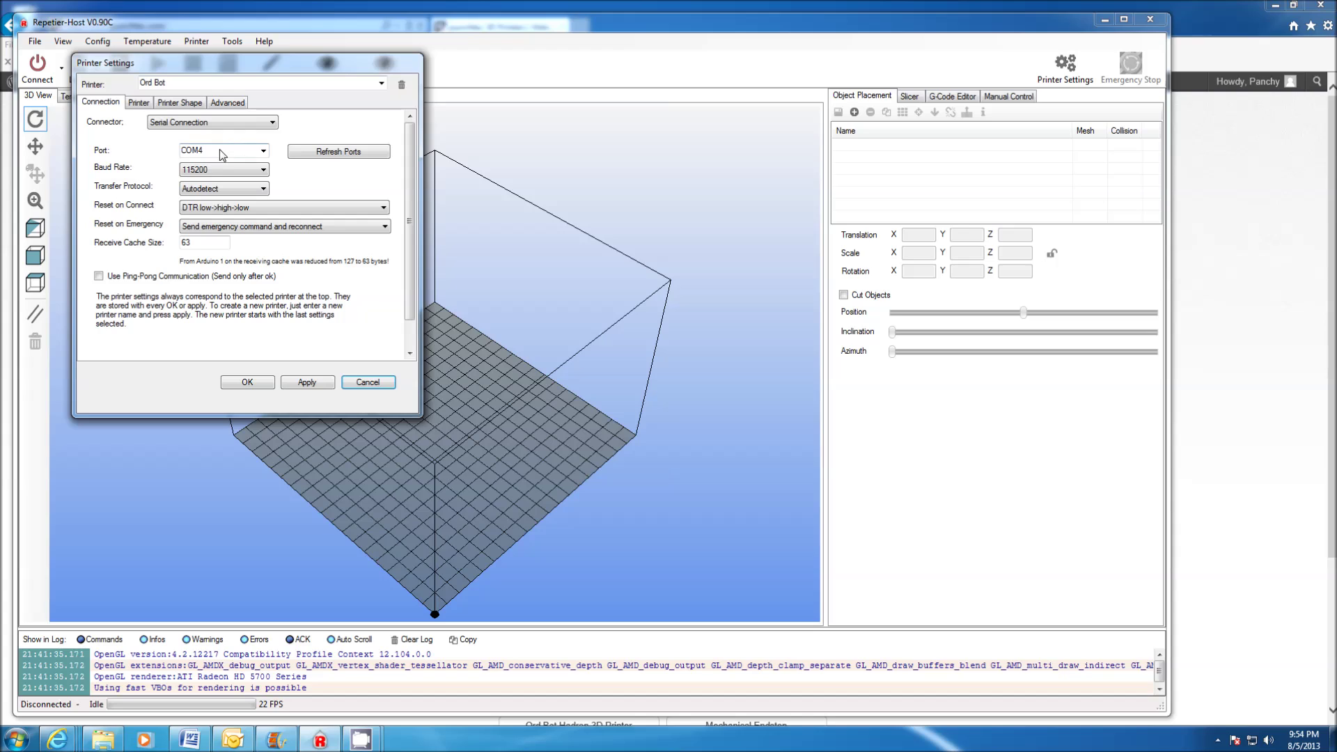
pyautogui.click(263, 150)
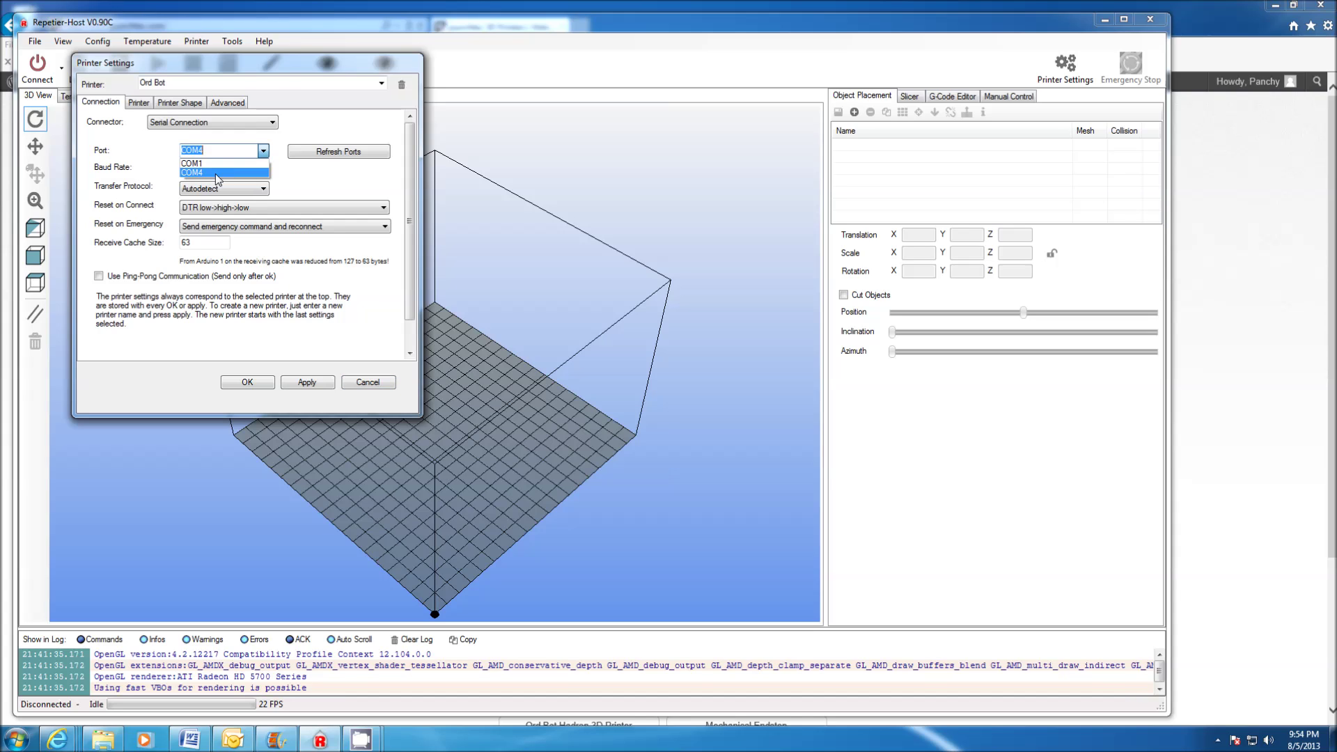
pyautogui.click(215, 173)
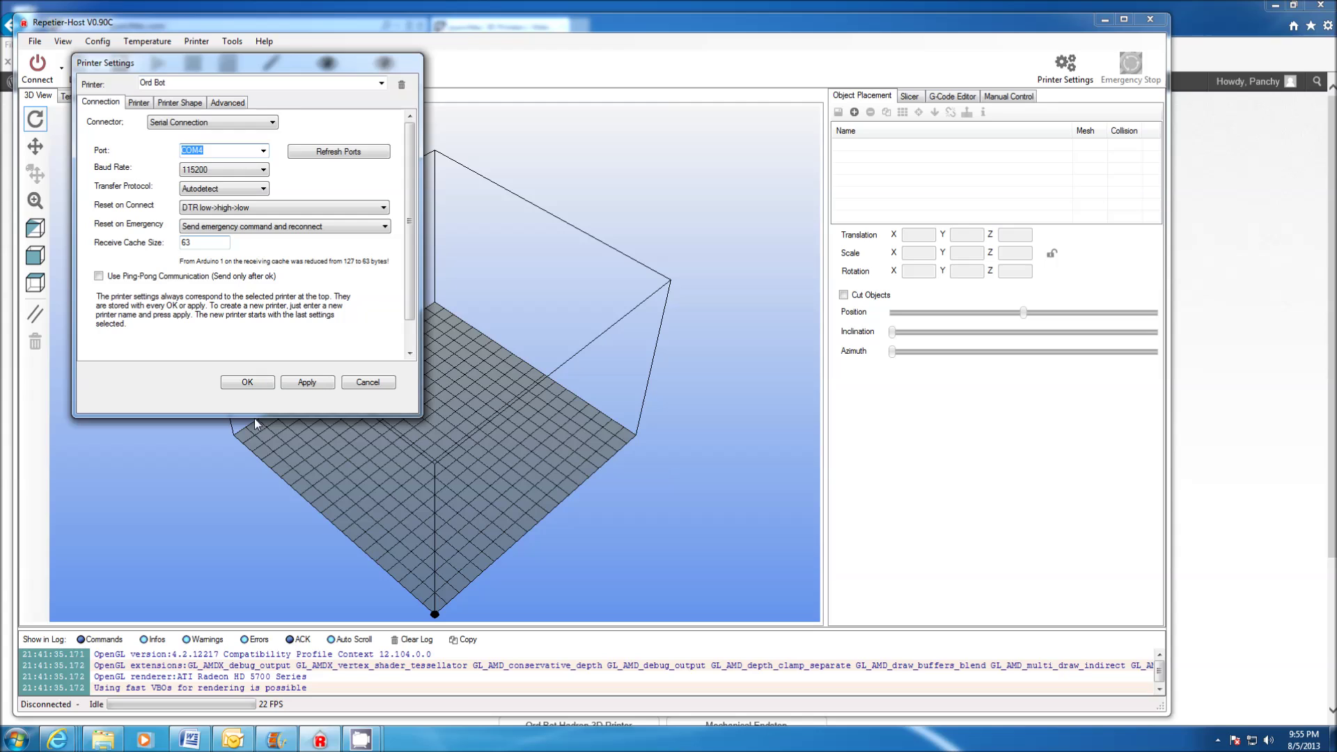
pyautogui.click(247, 382)
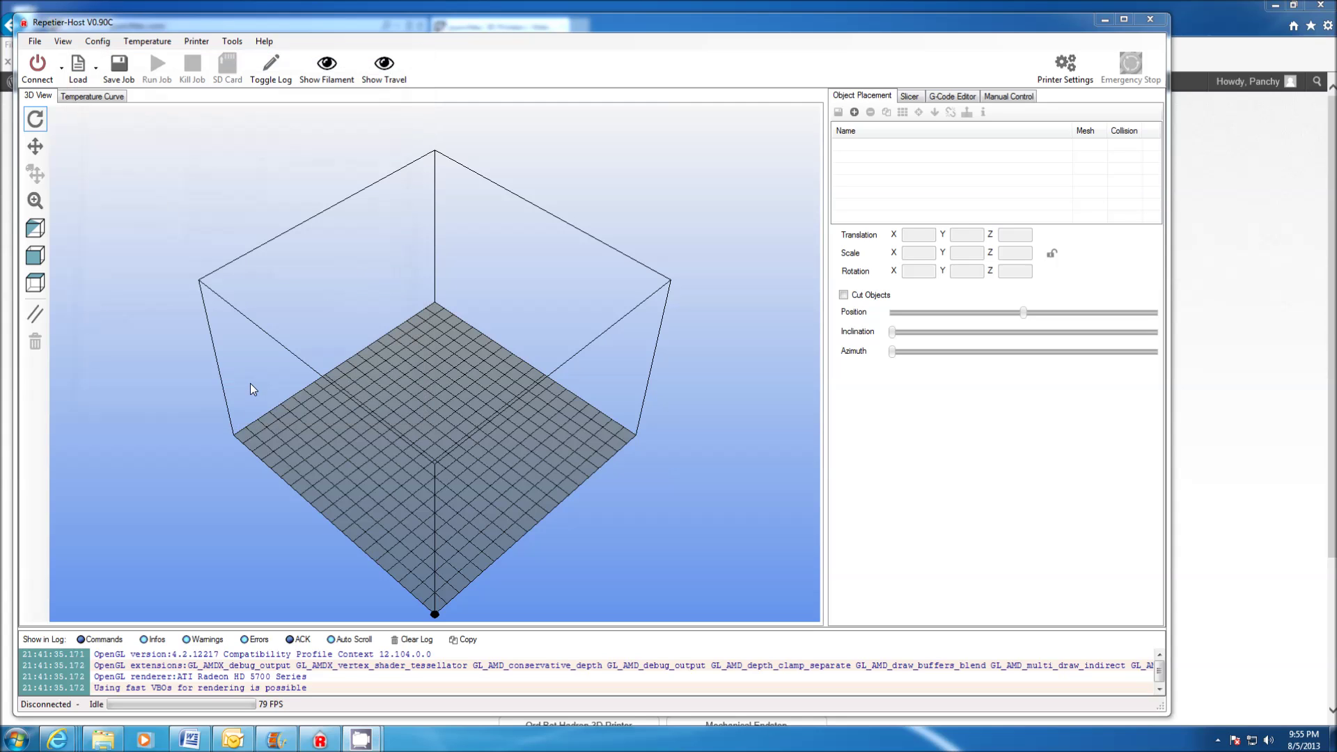
# - Connect to the Ord Bot, switch to Manual Control, and home the X axis
pyautogui.click(50, 82)
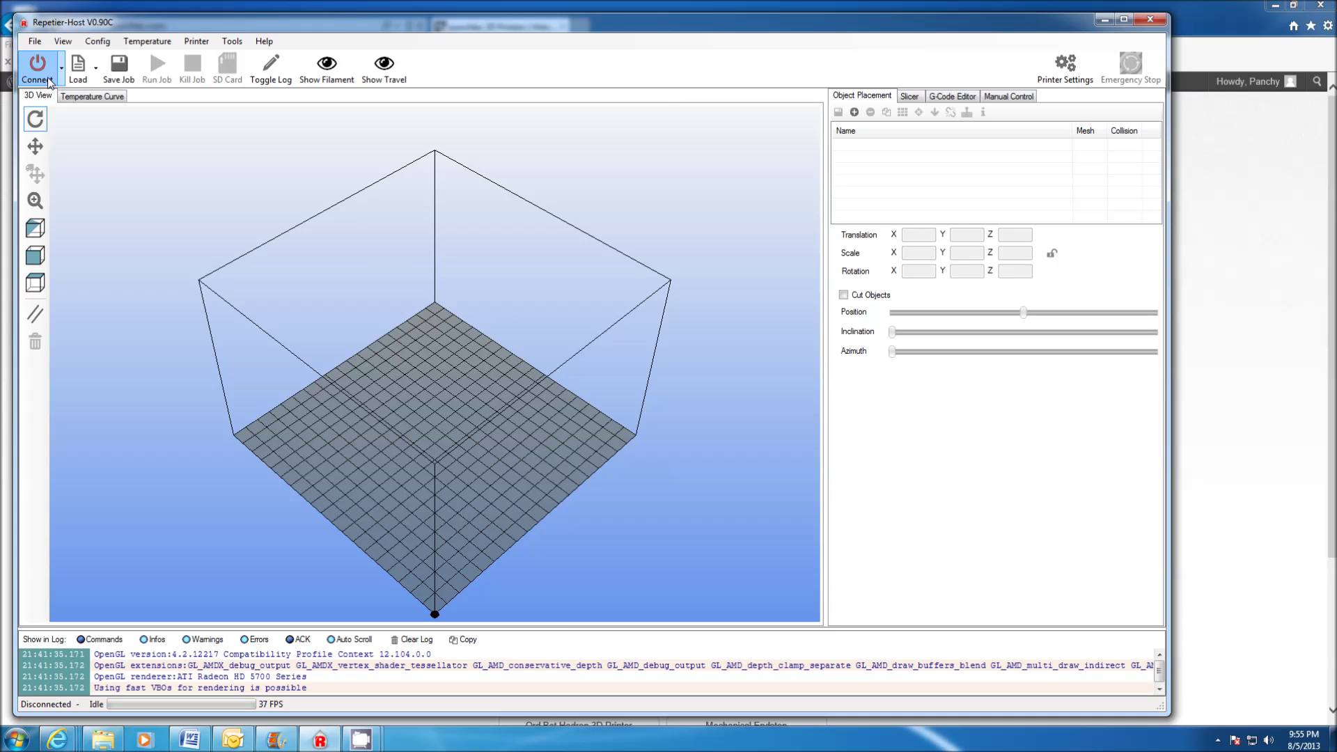
pyautogui.click(1013, 97)
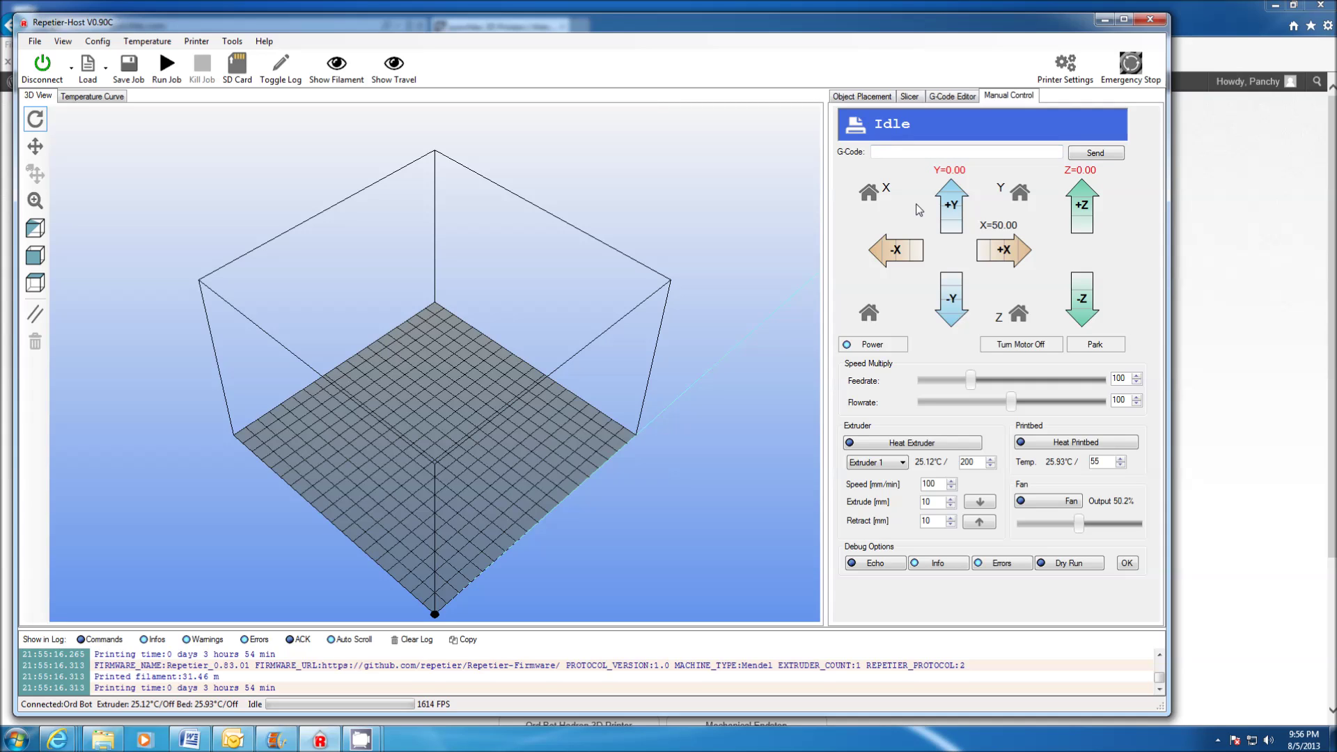
pyautogui.click(875, 193)
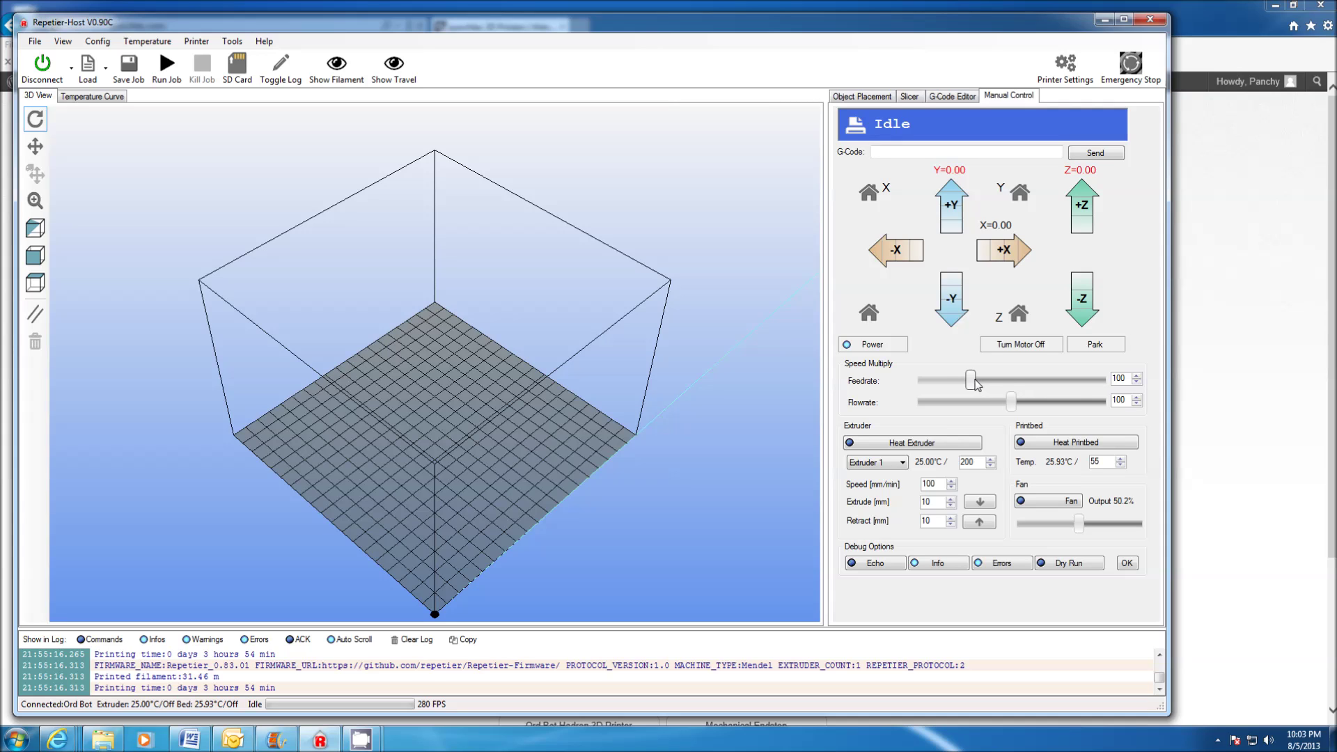
# - Adjust the Manual Control feedrate multiplier slider past 205 and back down to settle on 161
pyautogui.moveTo(972, 381); pyautogui.dragTo(1055, 385)
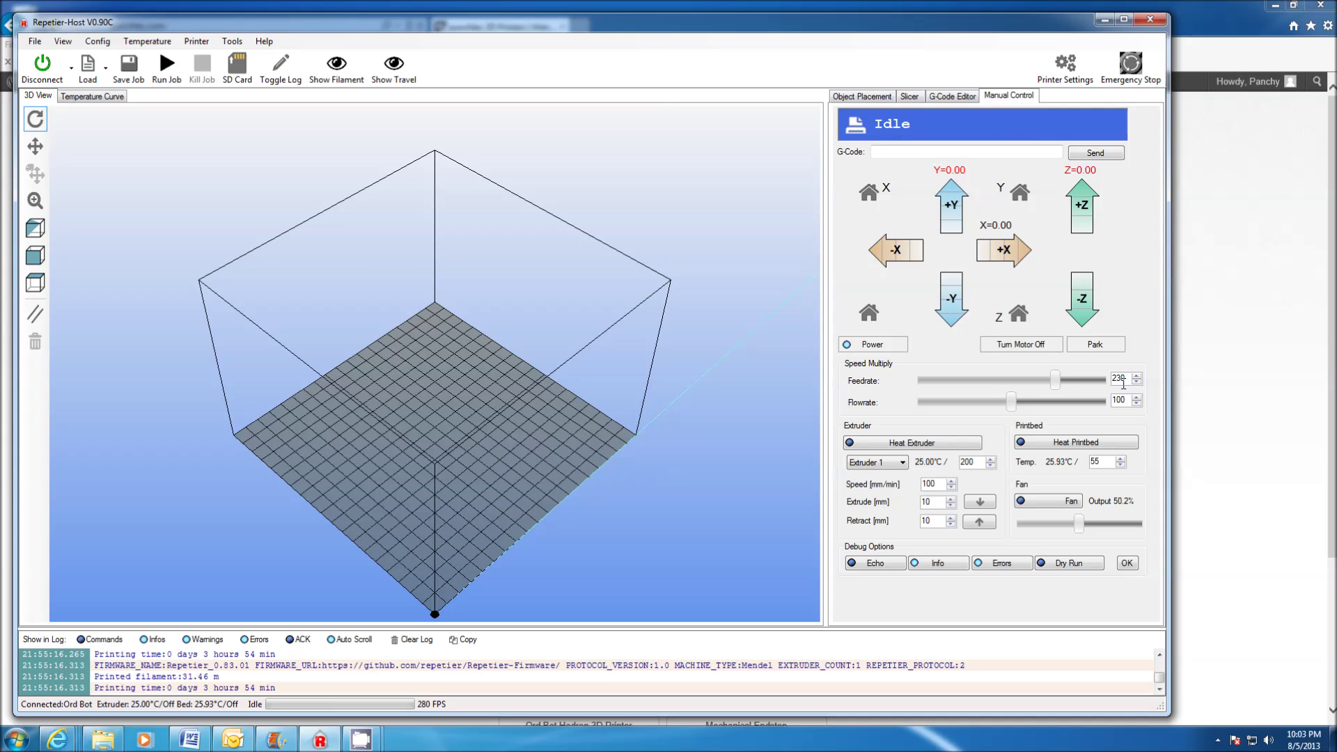
pyautogui.moveTo(1058, 383); pyautogui.dragTo(1012, 390)
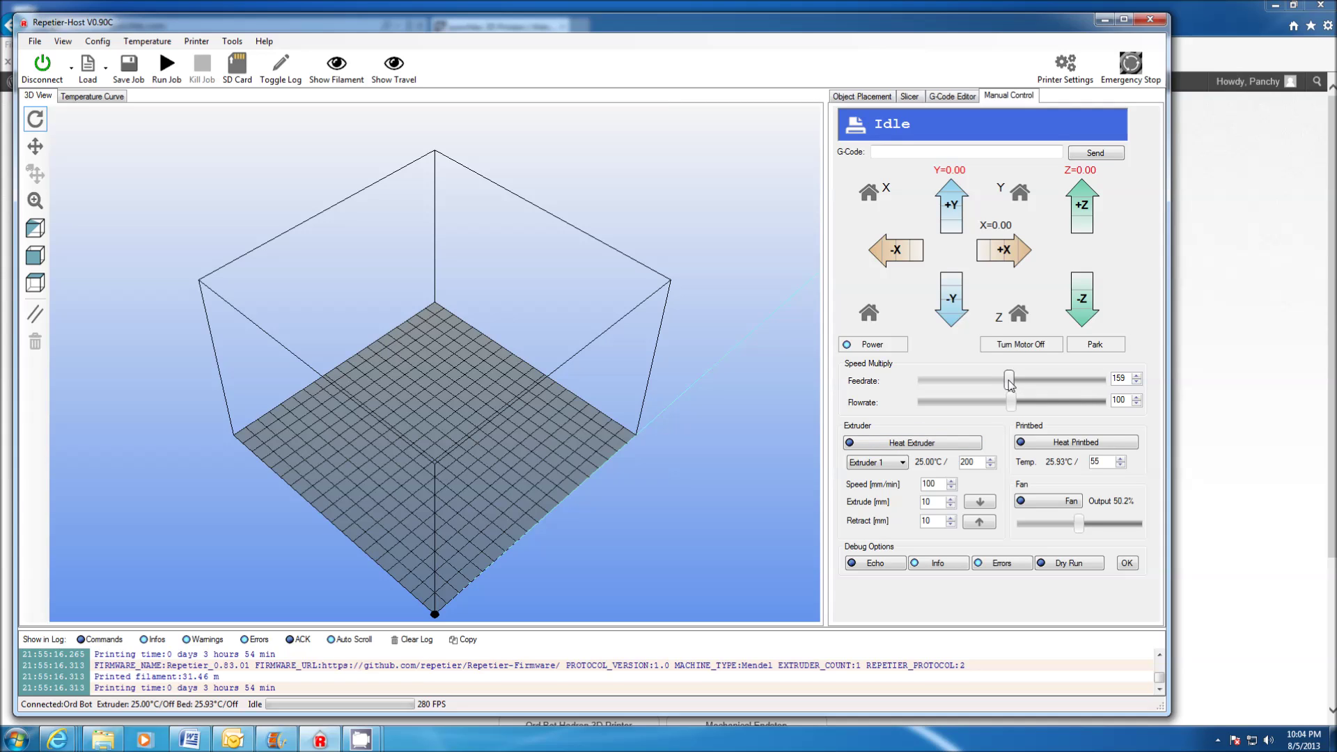
pyautogui.moveTo(1011, 387); pyautogui.dragTo(1013, 386)
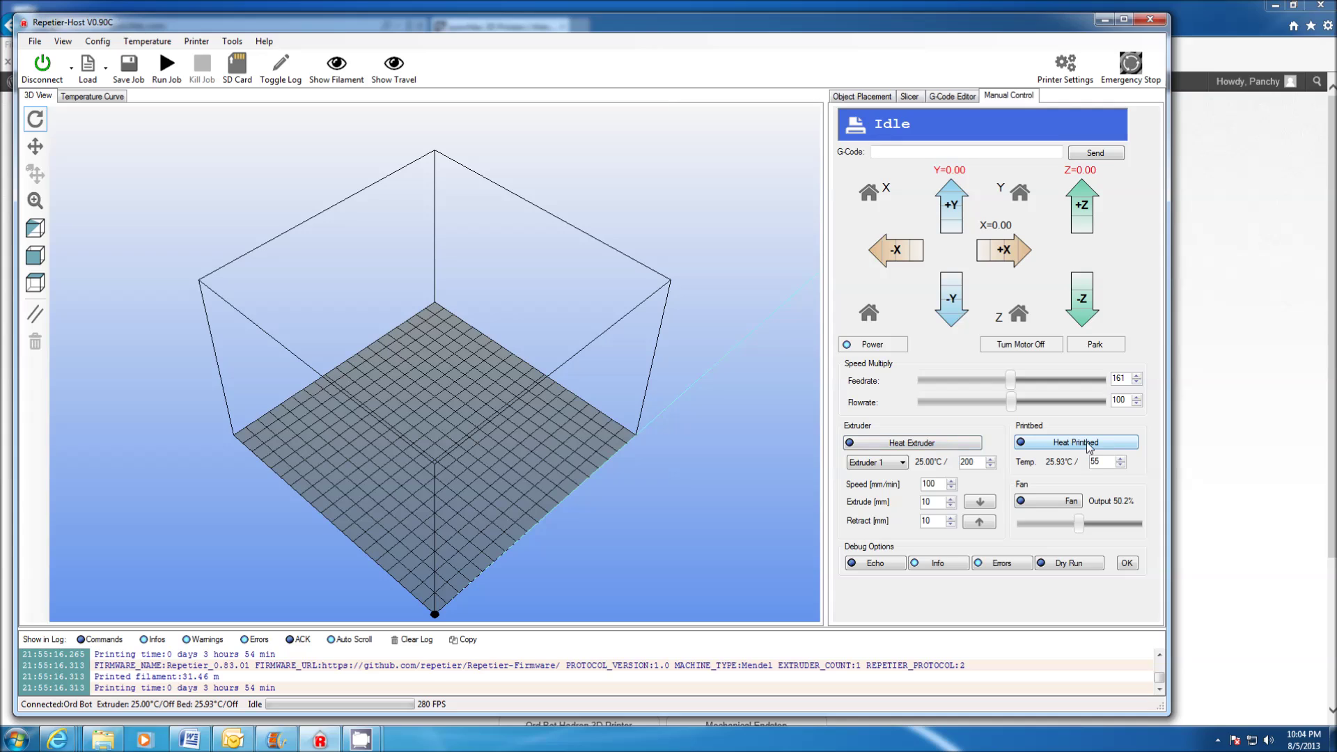
pyautogui.click(1089, 446)
pyautogui.click(1089, 446)
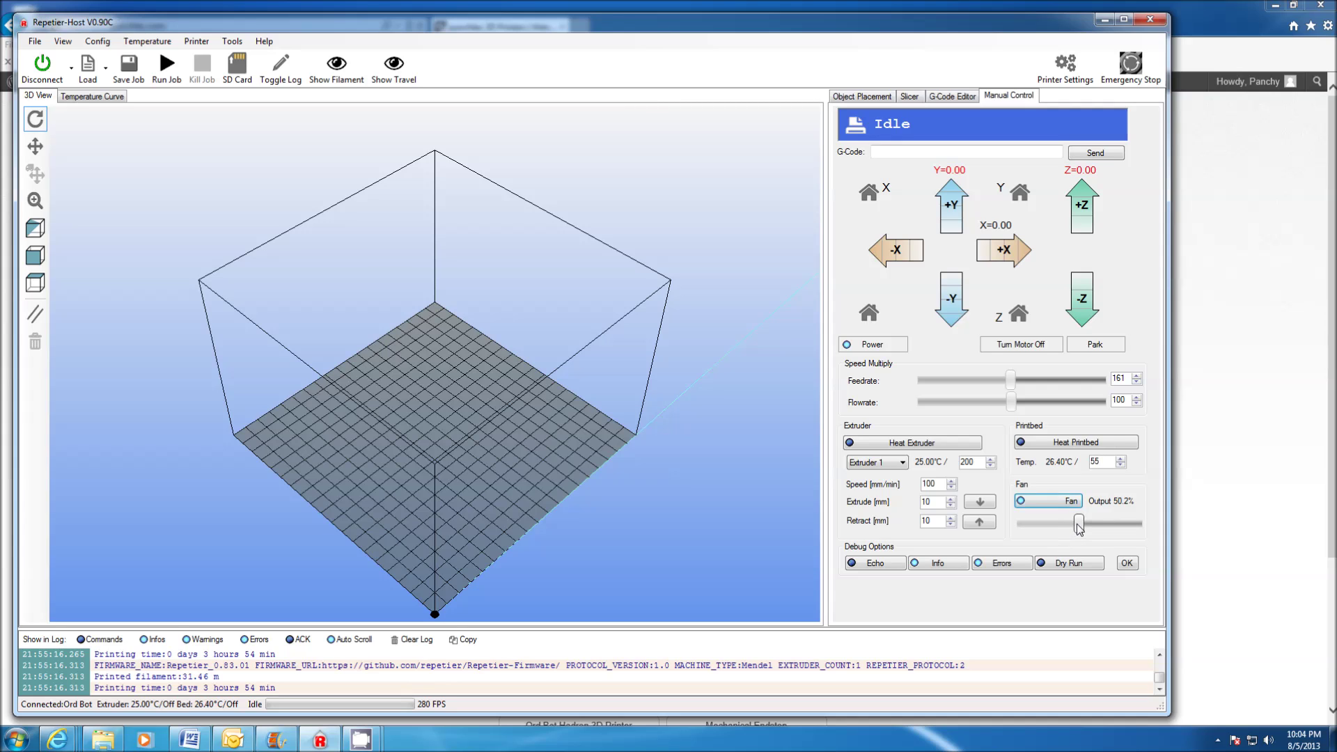
# - Push the fan output slider to 100% and toggle the cooling fan off and on
pyautogui.moveTo(1079, 523); pyautogui.dragTo(1075, 524)
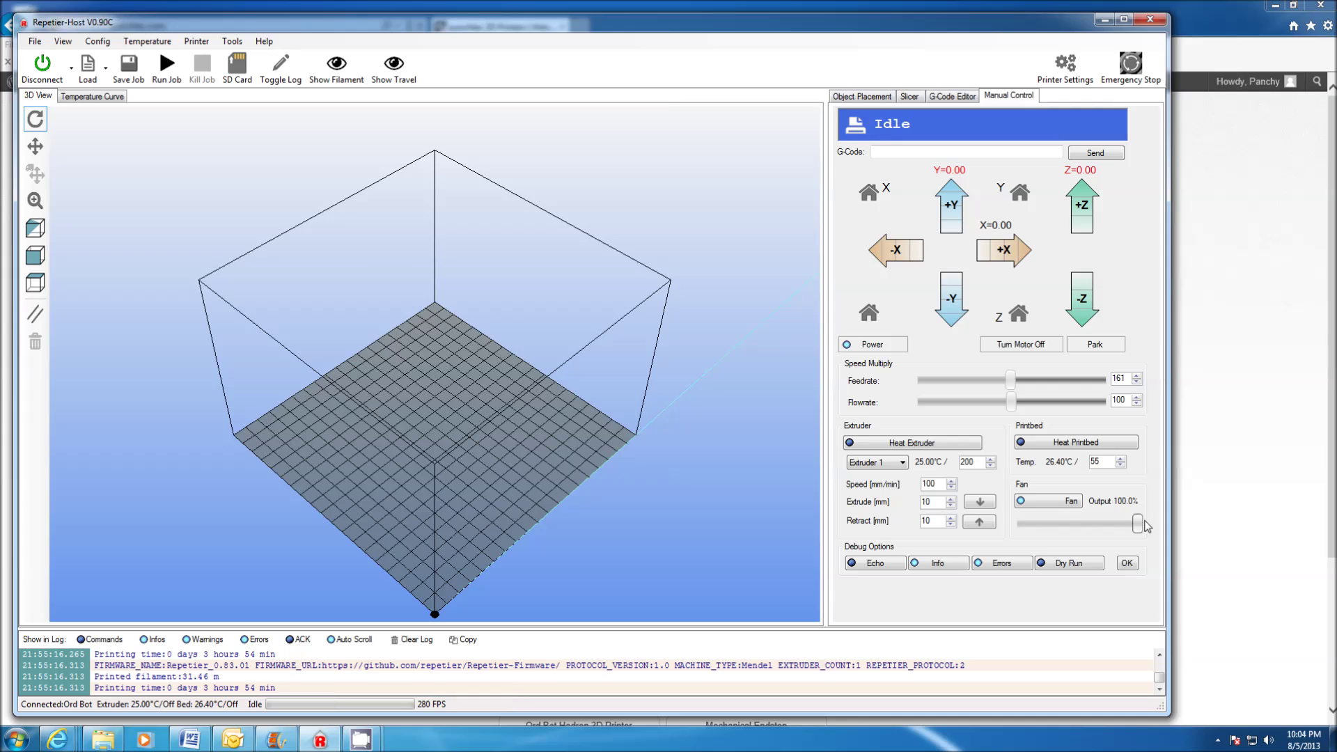
pyautogui.click(1138, 526)
pyautogui.click(1050, 502)
pyautogui.click(1063, 500)
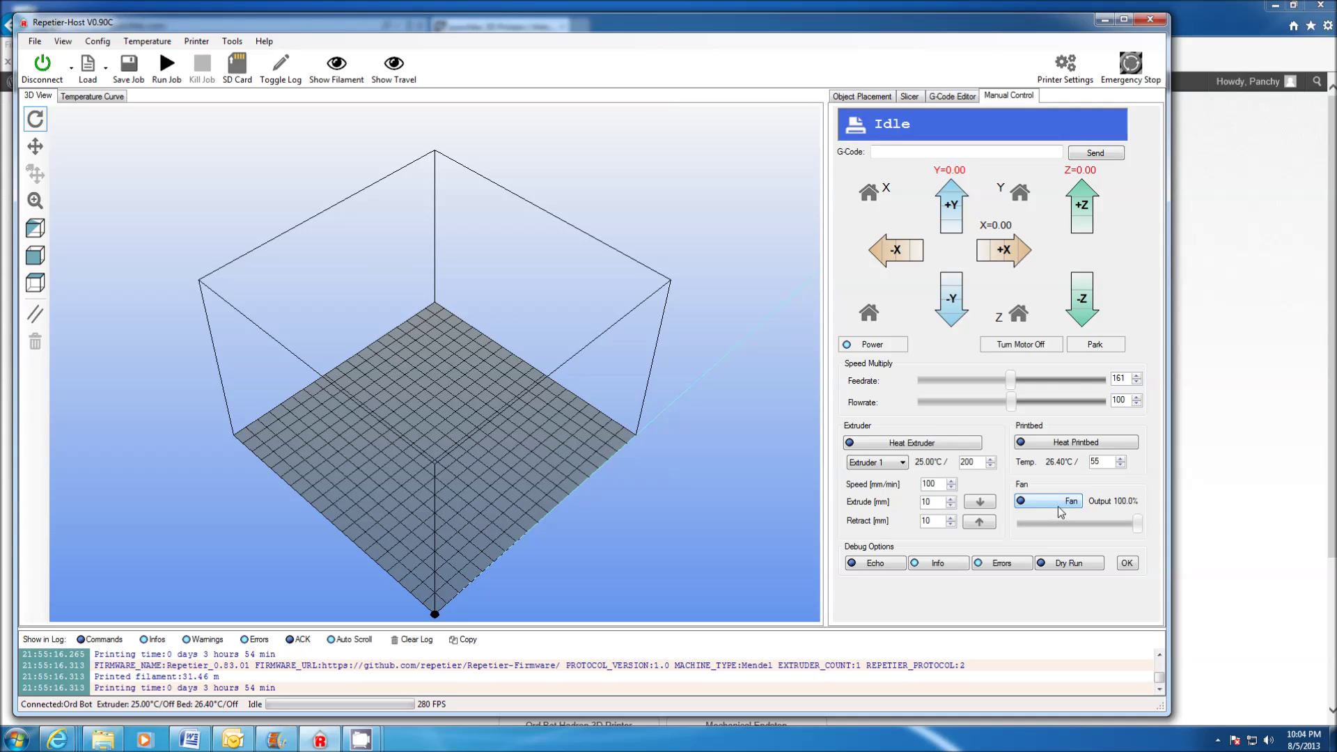